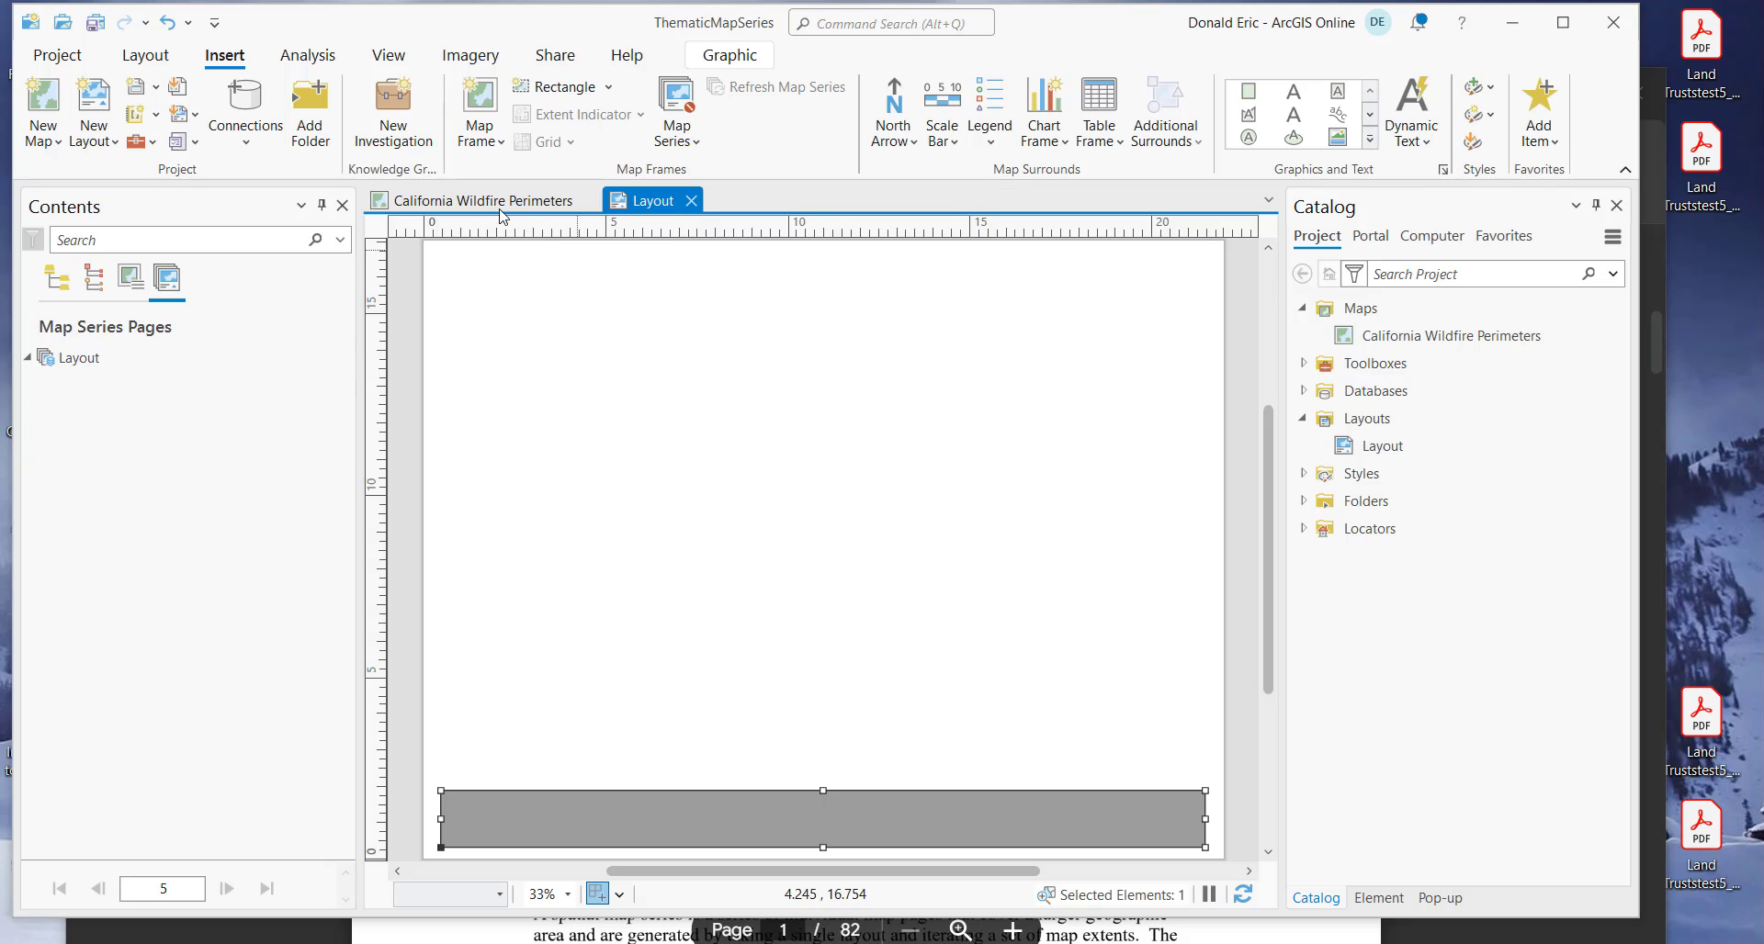
# Step: In the California Wildfire Perimeters map, search the portal's Living Atlas content for "california wildfire"
pyautogui.click(488, 208)
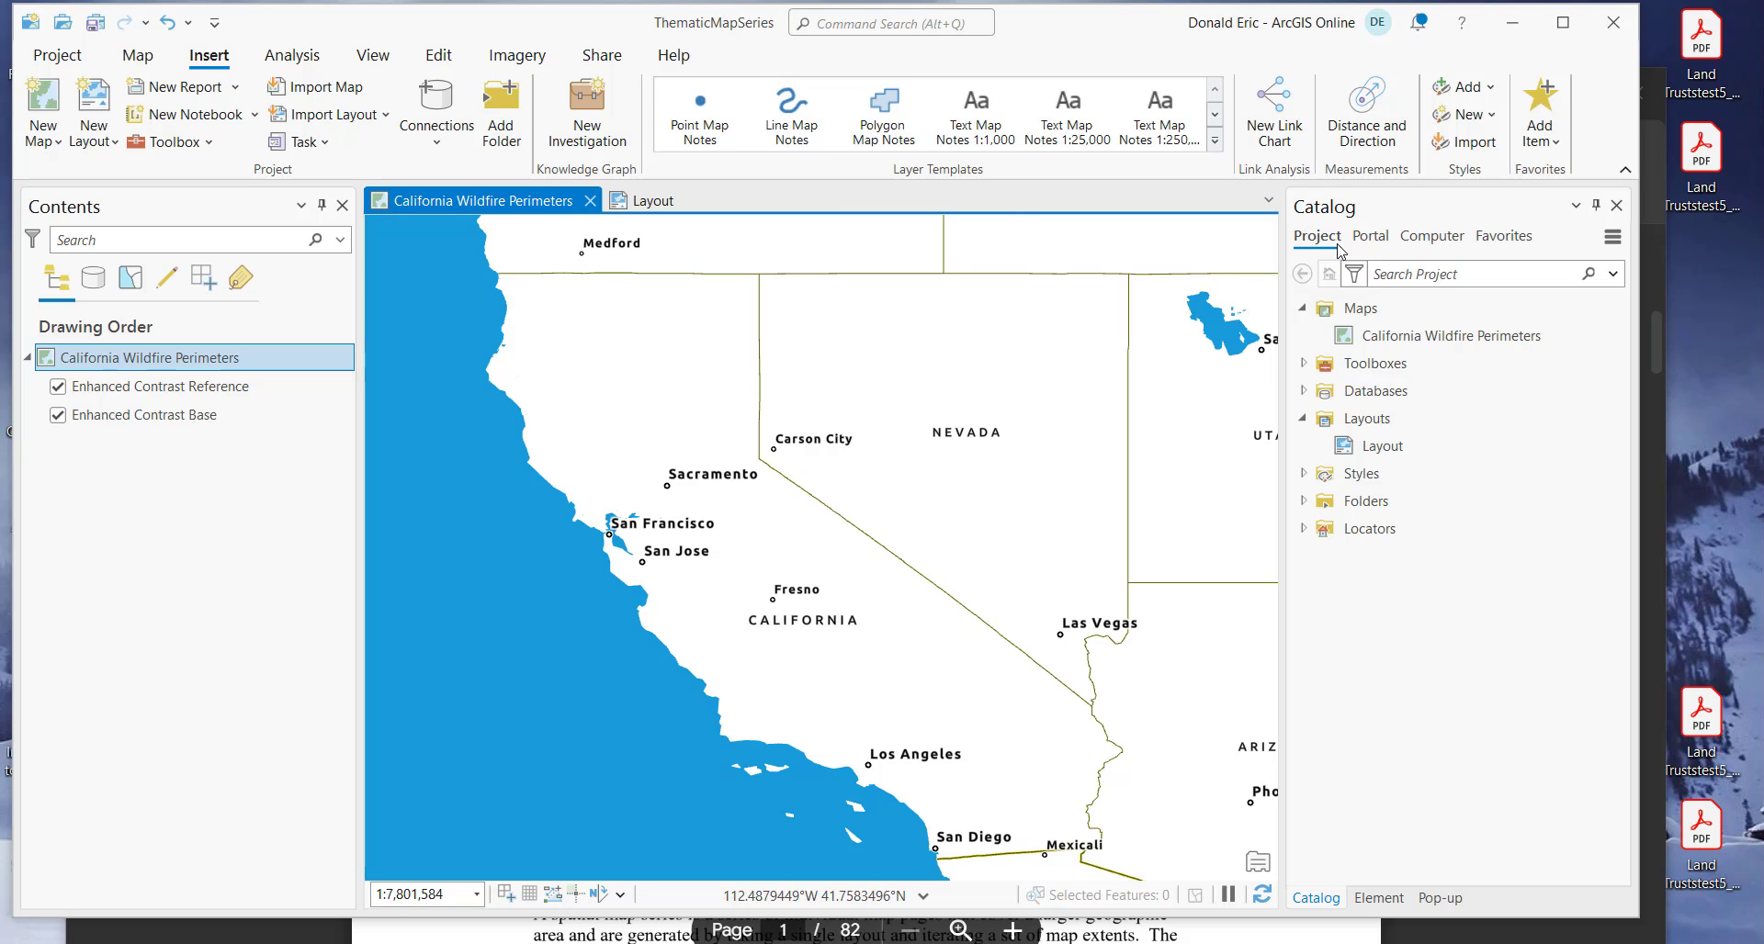
pyautogui.click(1369, 236)
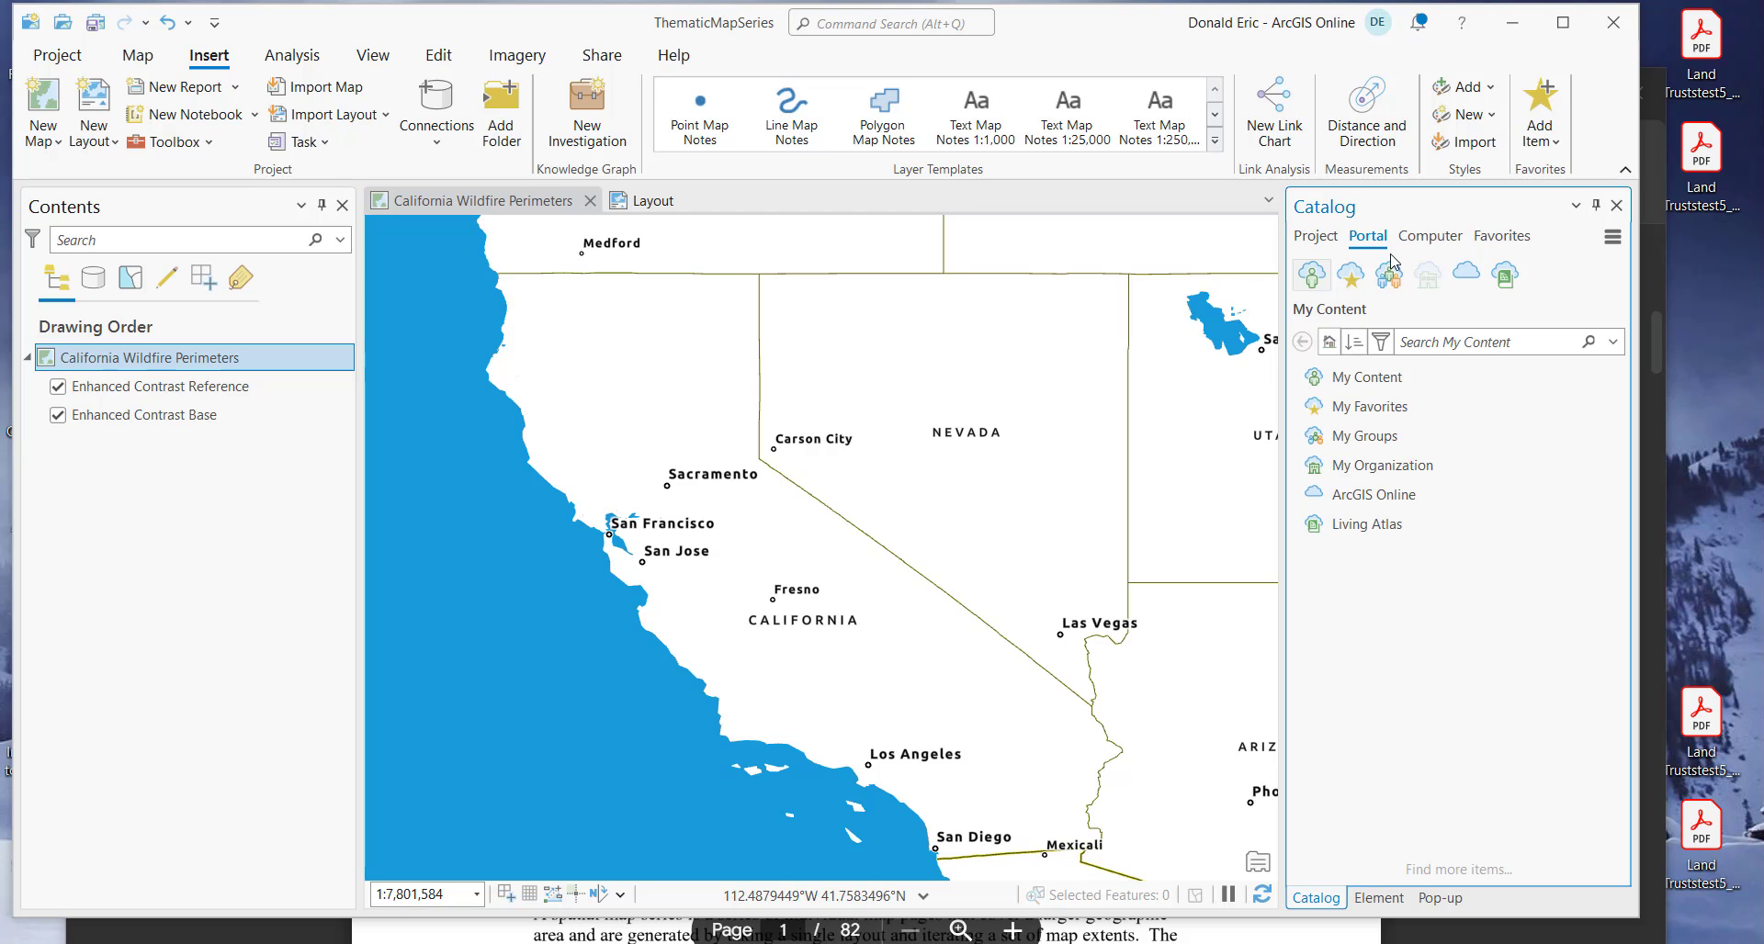
pyautogui.click(1508, 283)
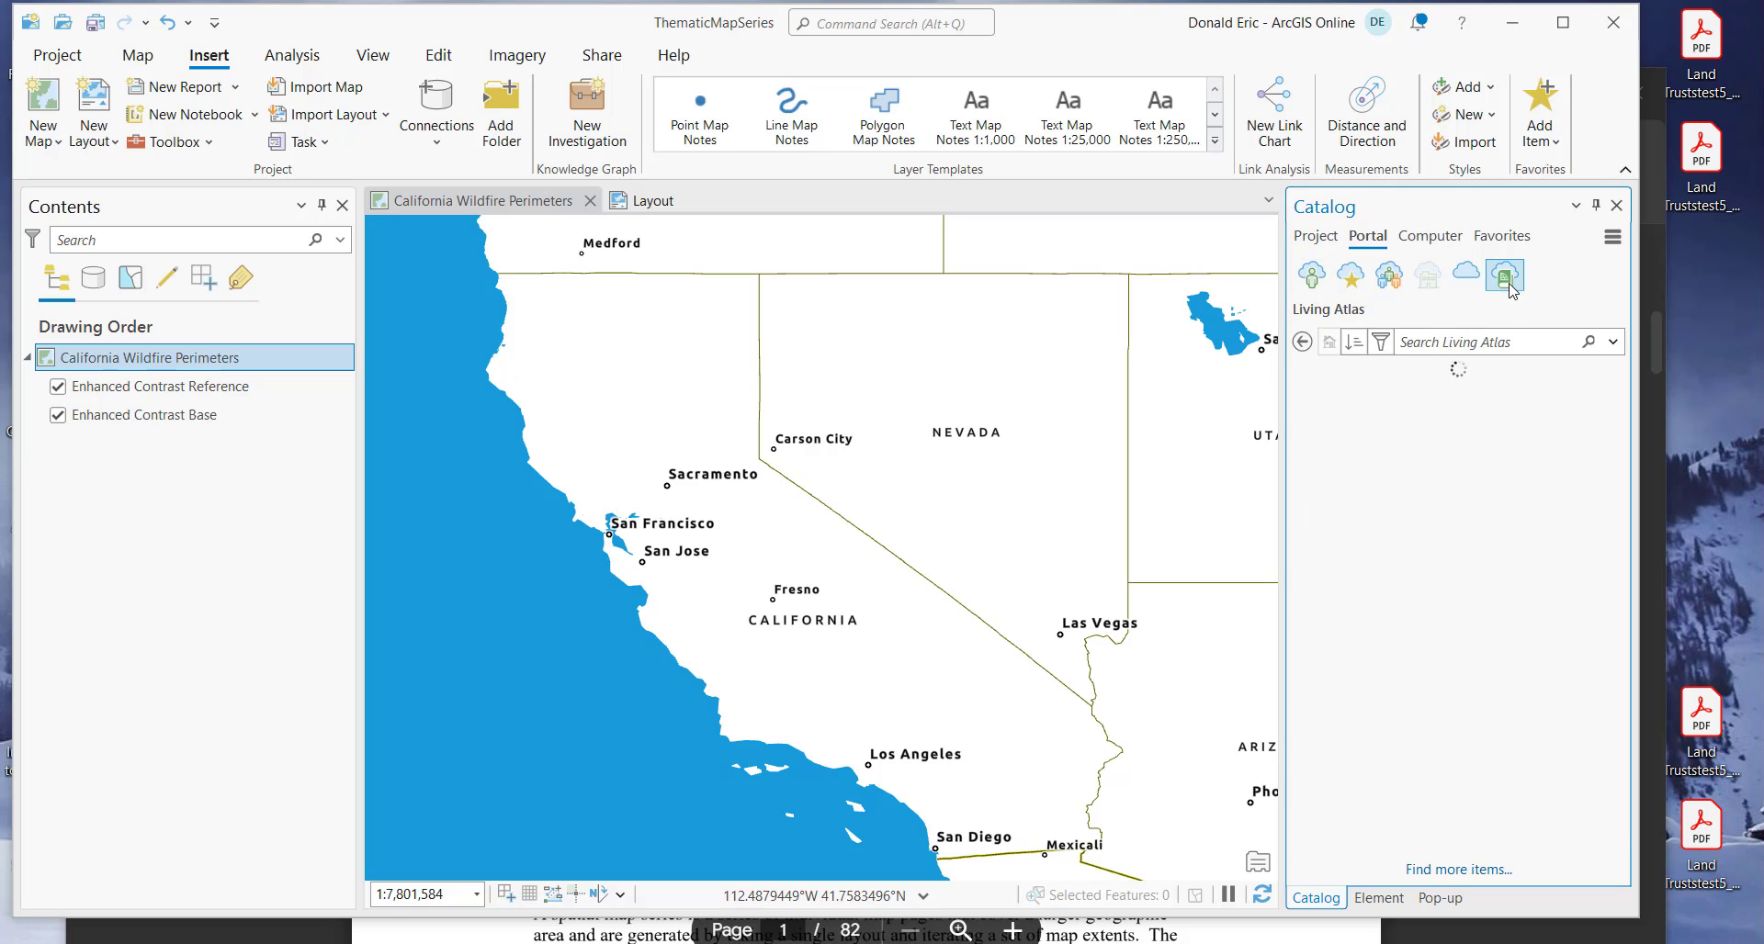
pyautogui.click(1510, 342)
pyautogui.write('cali')
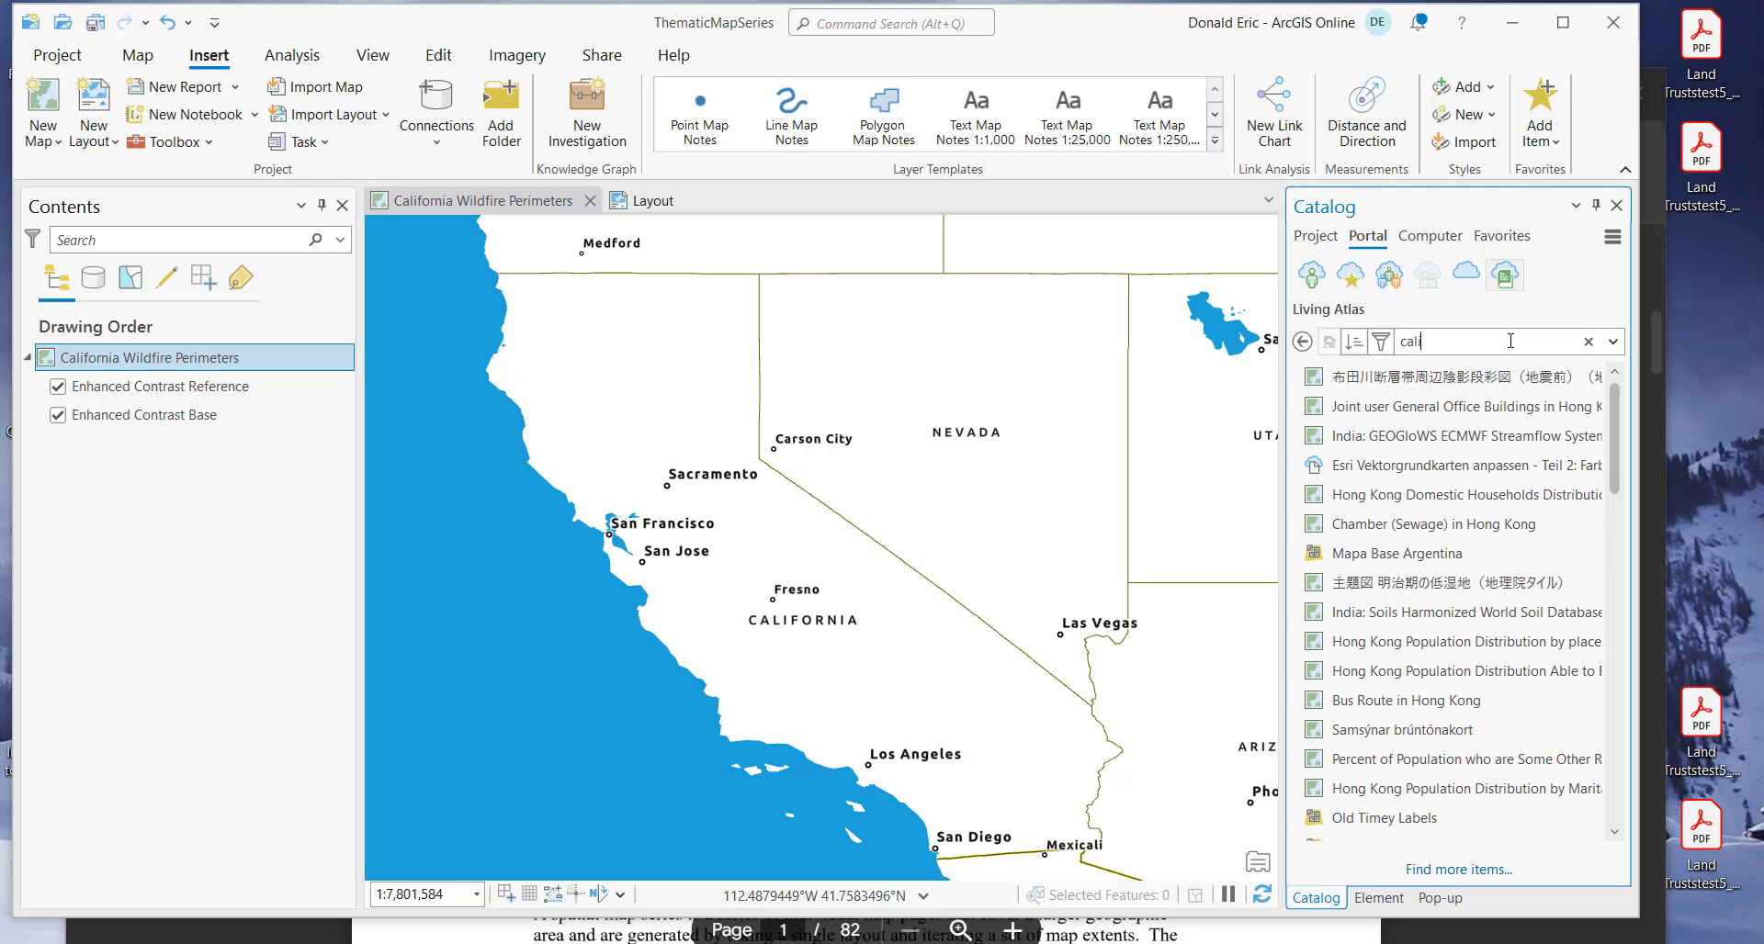
pyautogui.write('fornia wildfire')
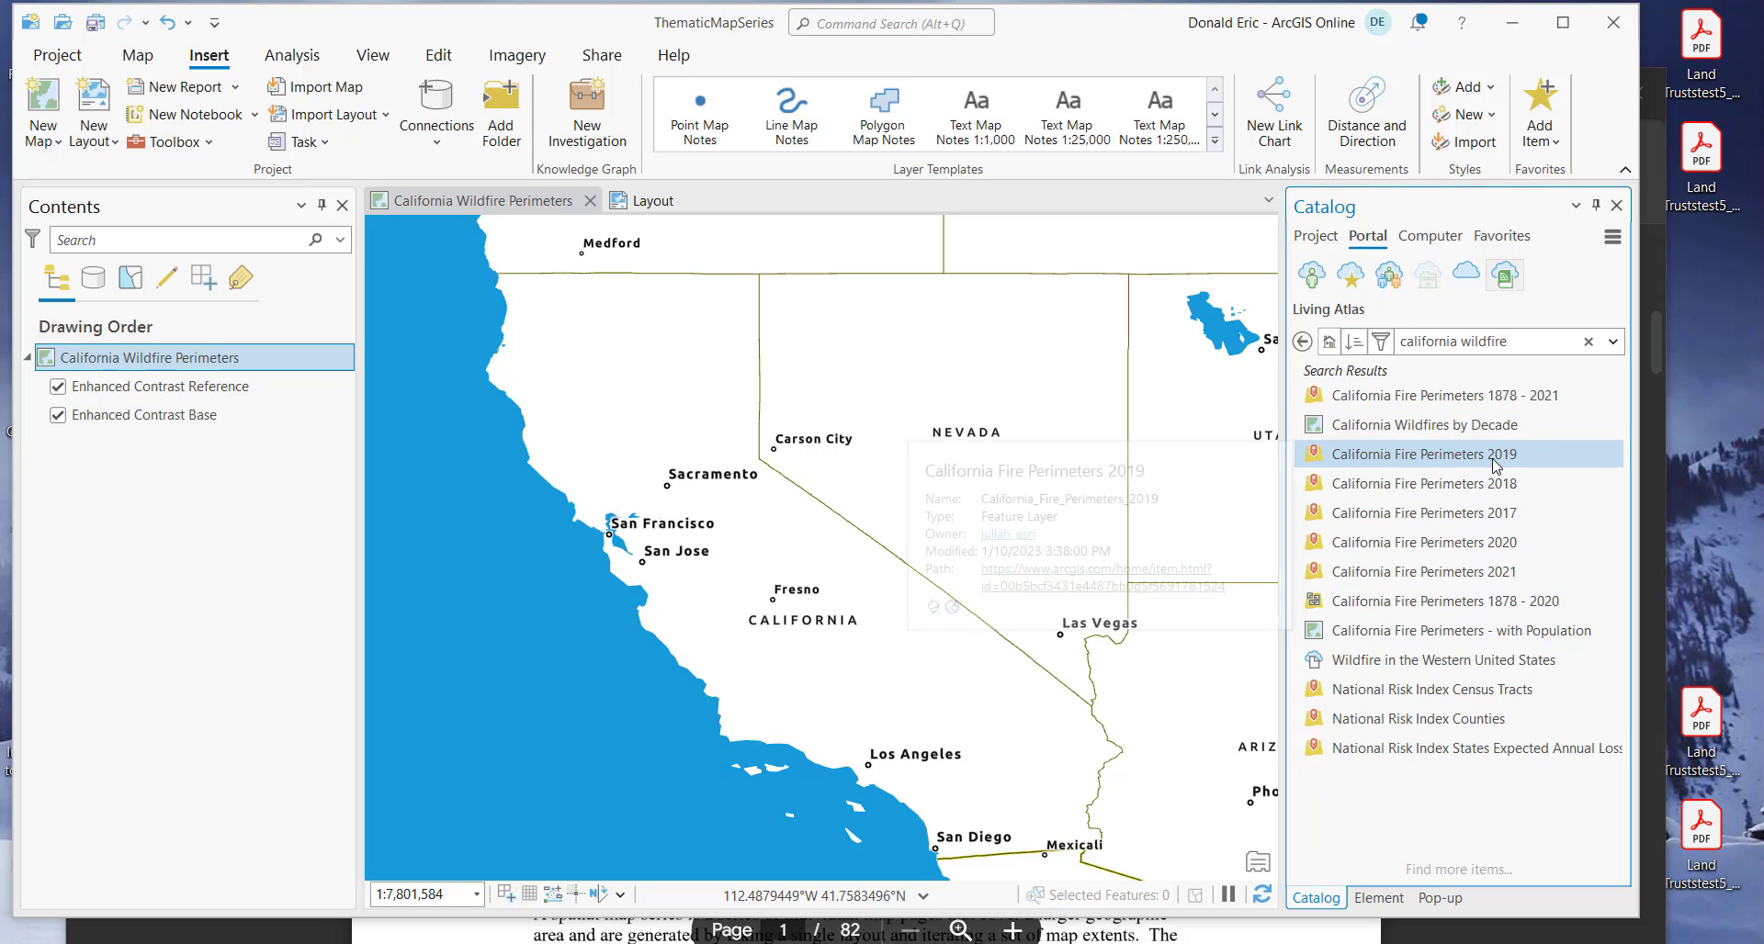
# Step: Add the five California Fire Perimeters layers for 2017, 2018, 2019, 2020 and 2021 to the current map
pyautogui.click(1403, 466)
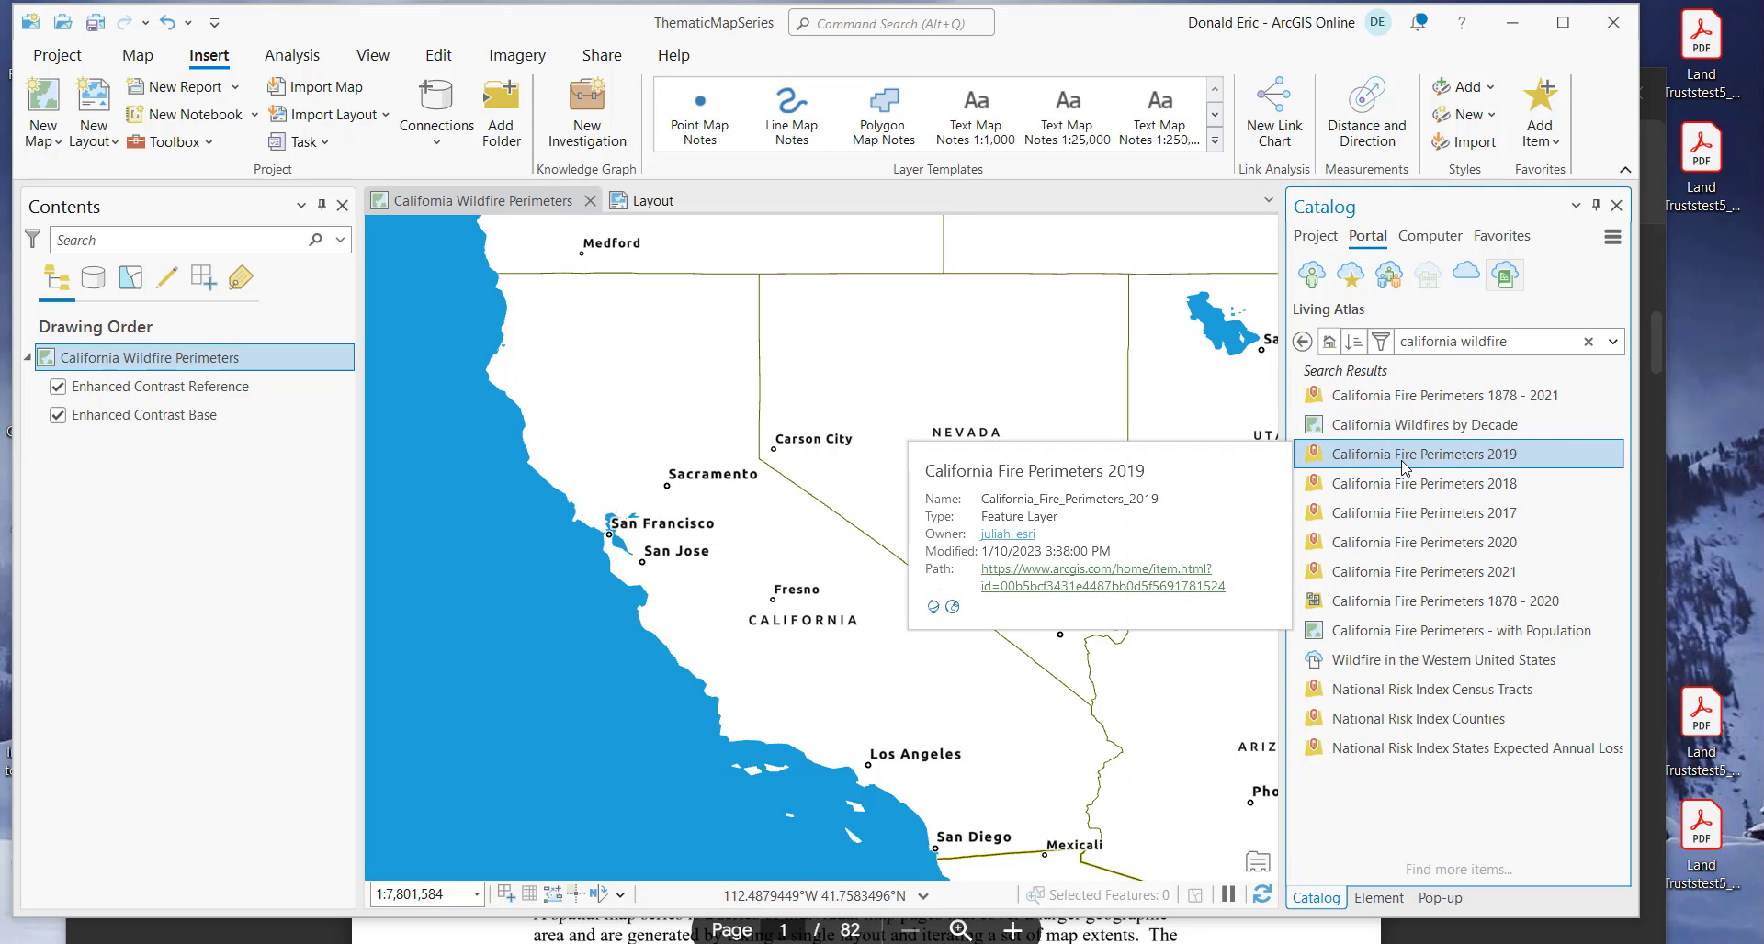
pyautogui.keyDown('shift'); pyautogui.click(1430, 572); pyautogui.keyUp('shift')
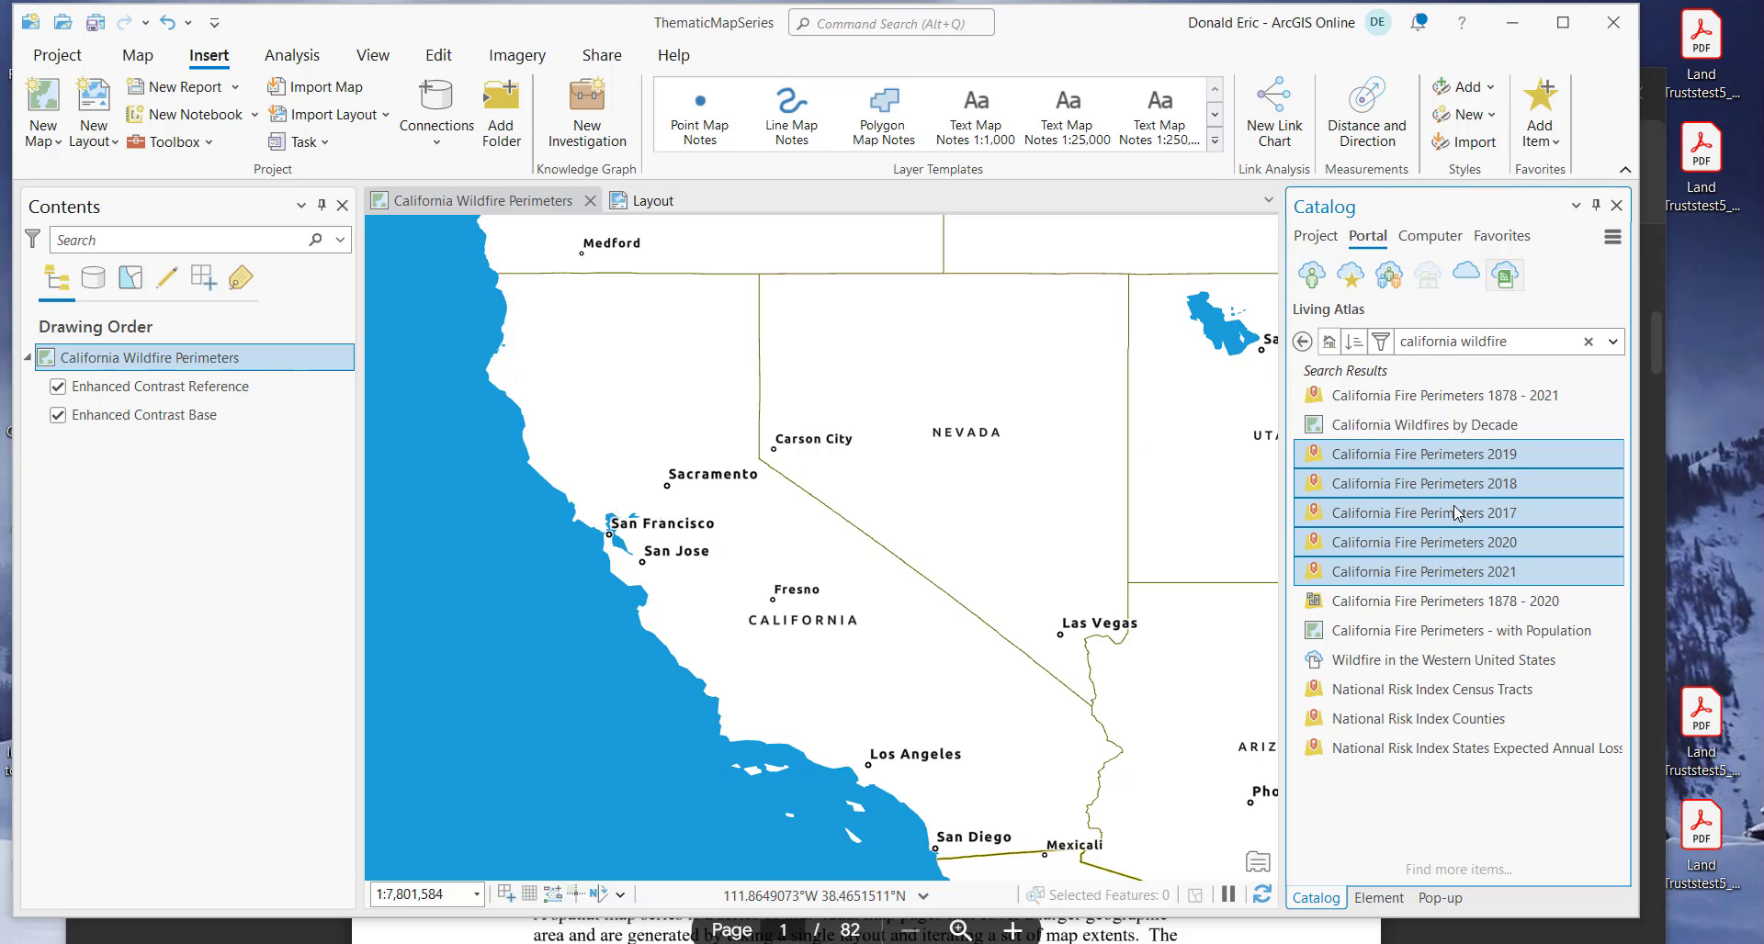
pyautogui.rightClick(1378, 483)
pyautogui.click(1305, 501)
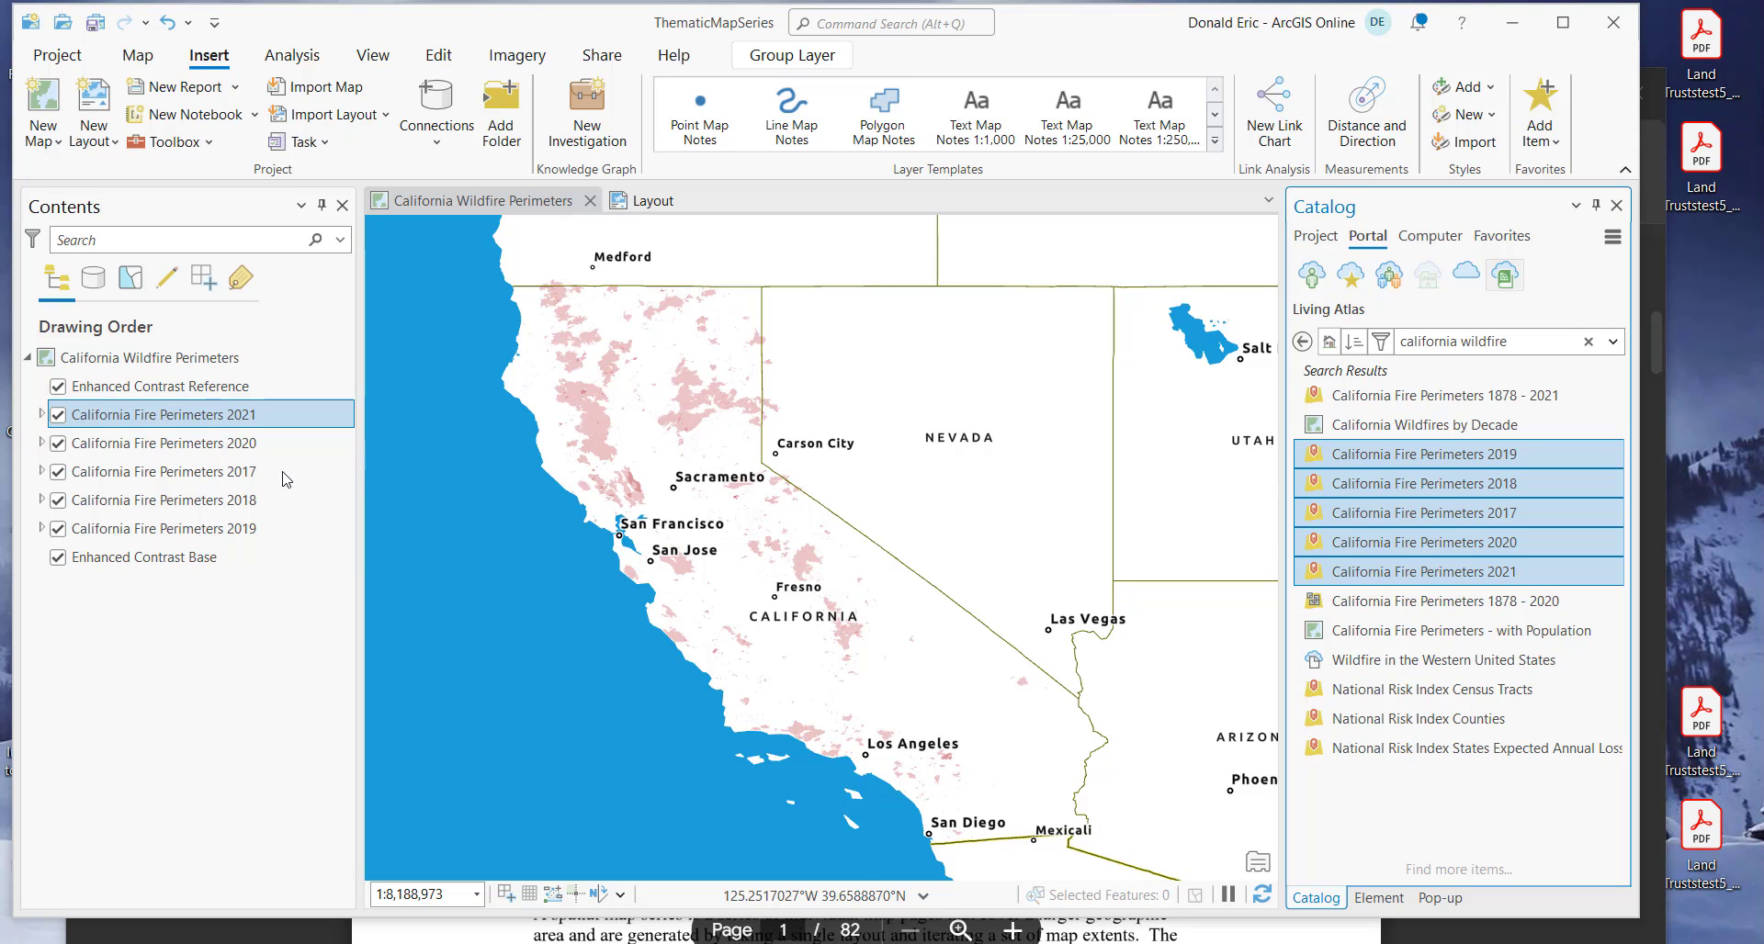
# Step: Examine the sublayers inside the California Fire Perimeters 2021 layer, then collapse it
pyautogui.click(41, 416)
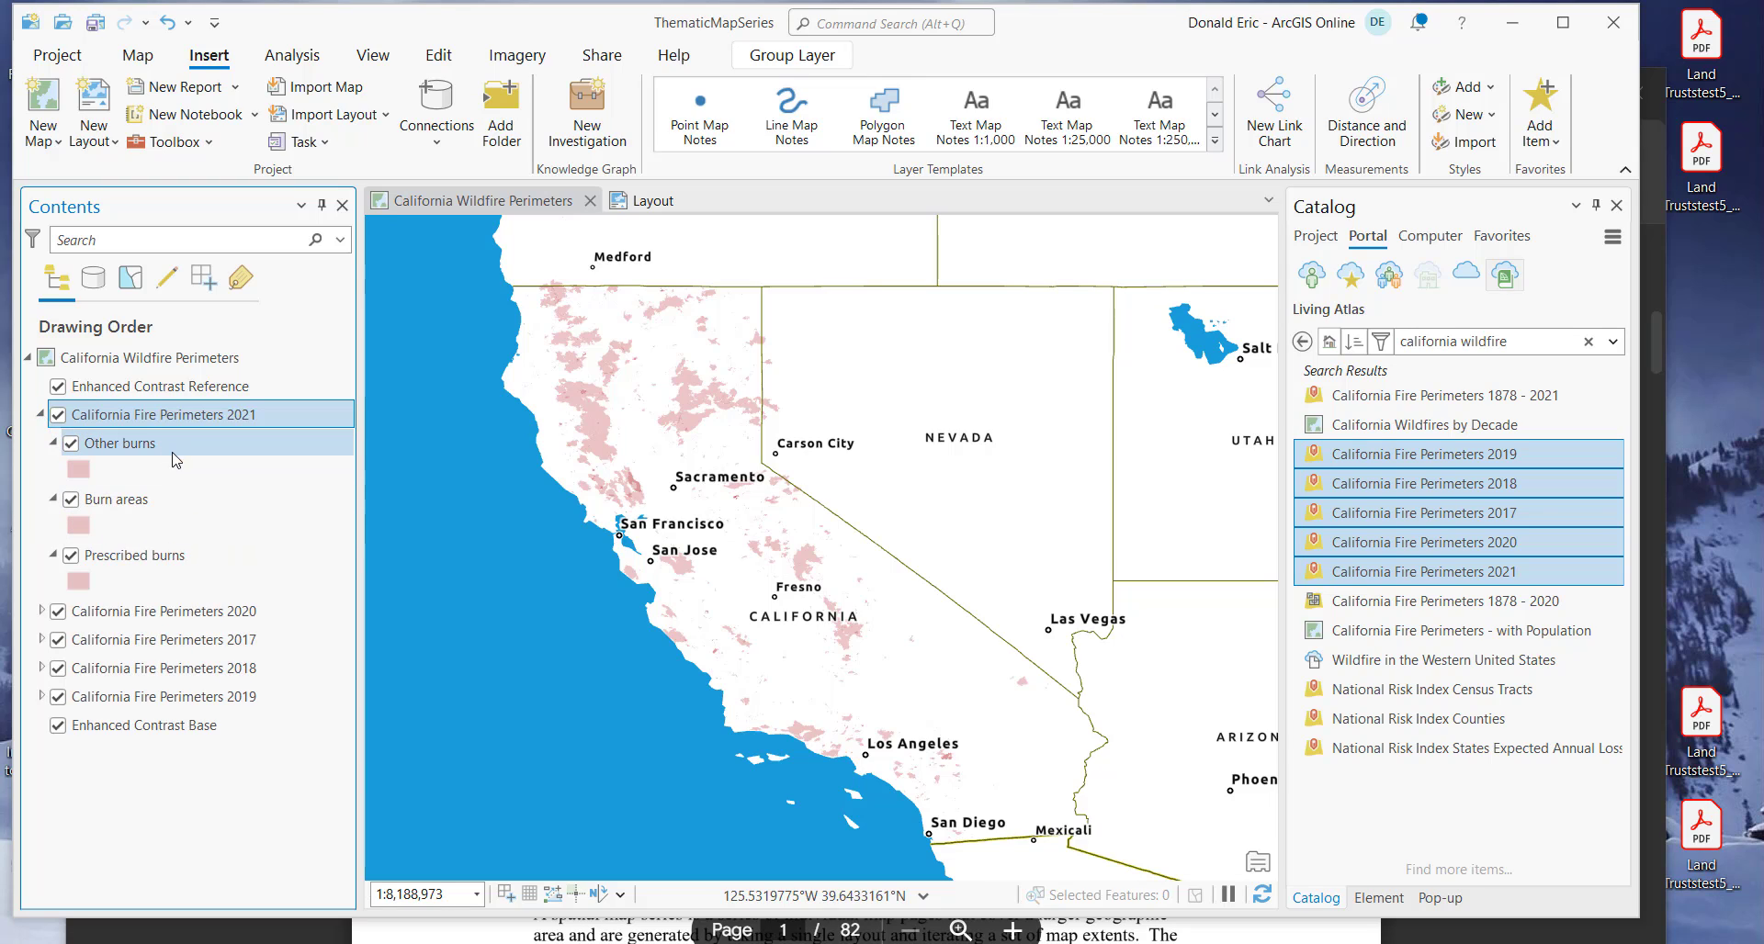
pyautogui.click(41, 611)
pyautogui.click(41, 611)
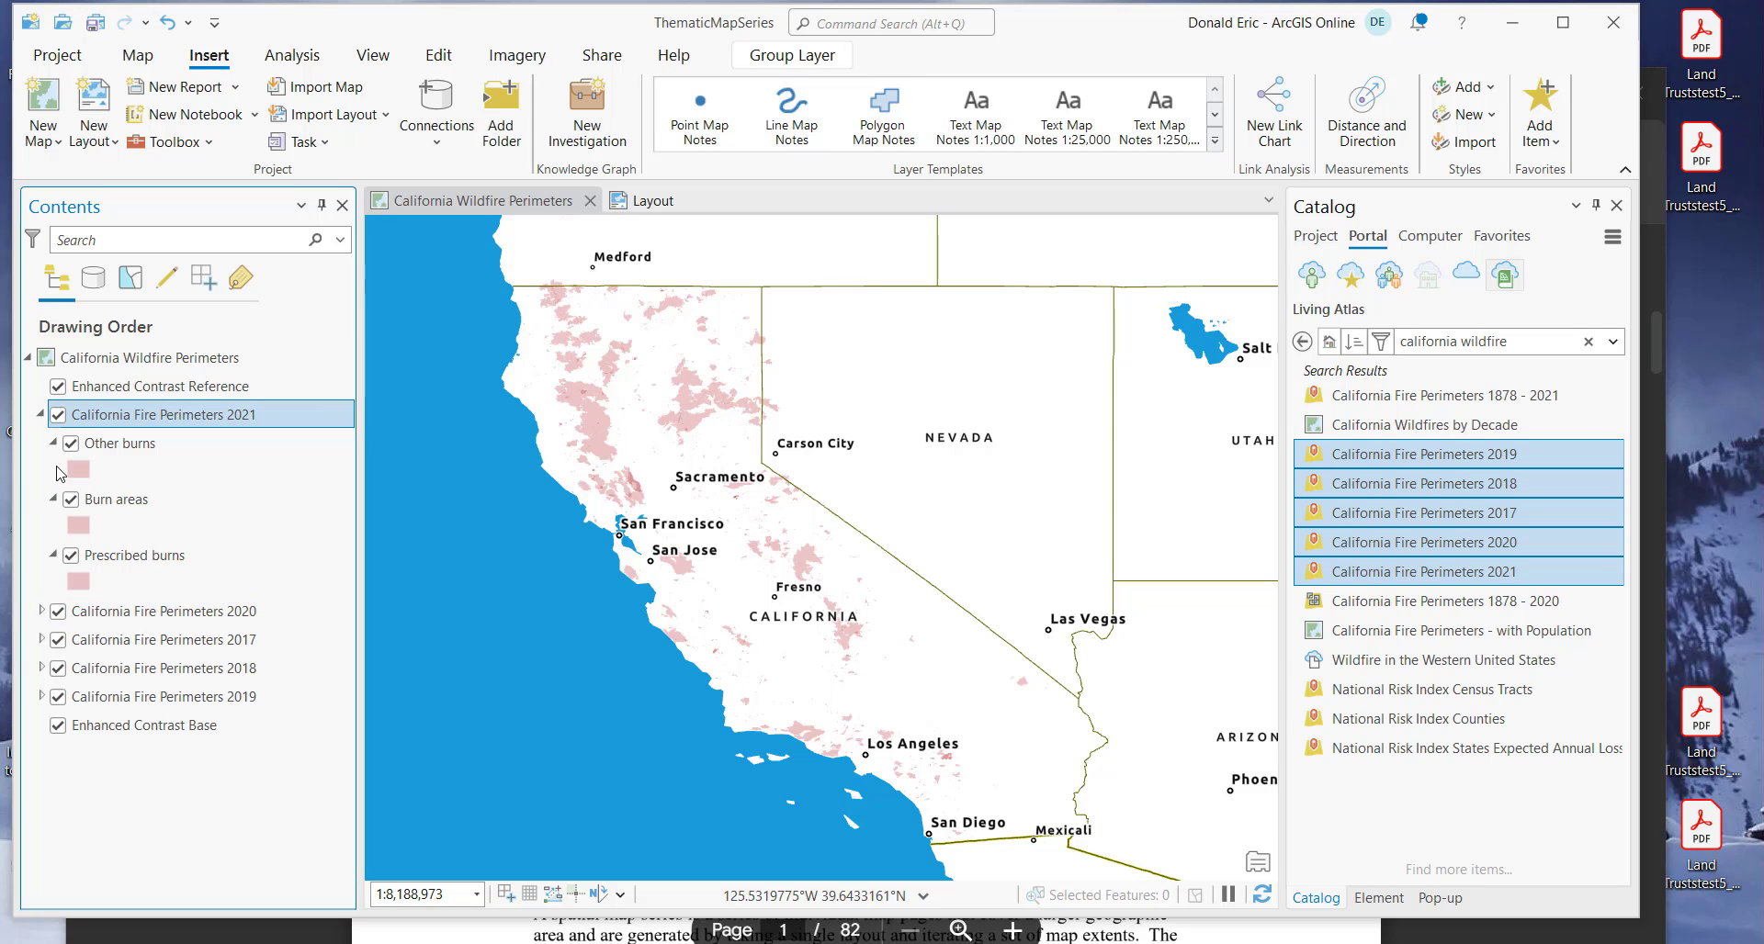
pyautogui.click(54, 444)
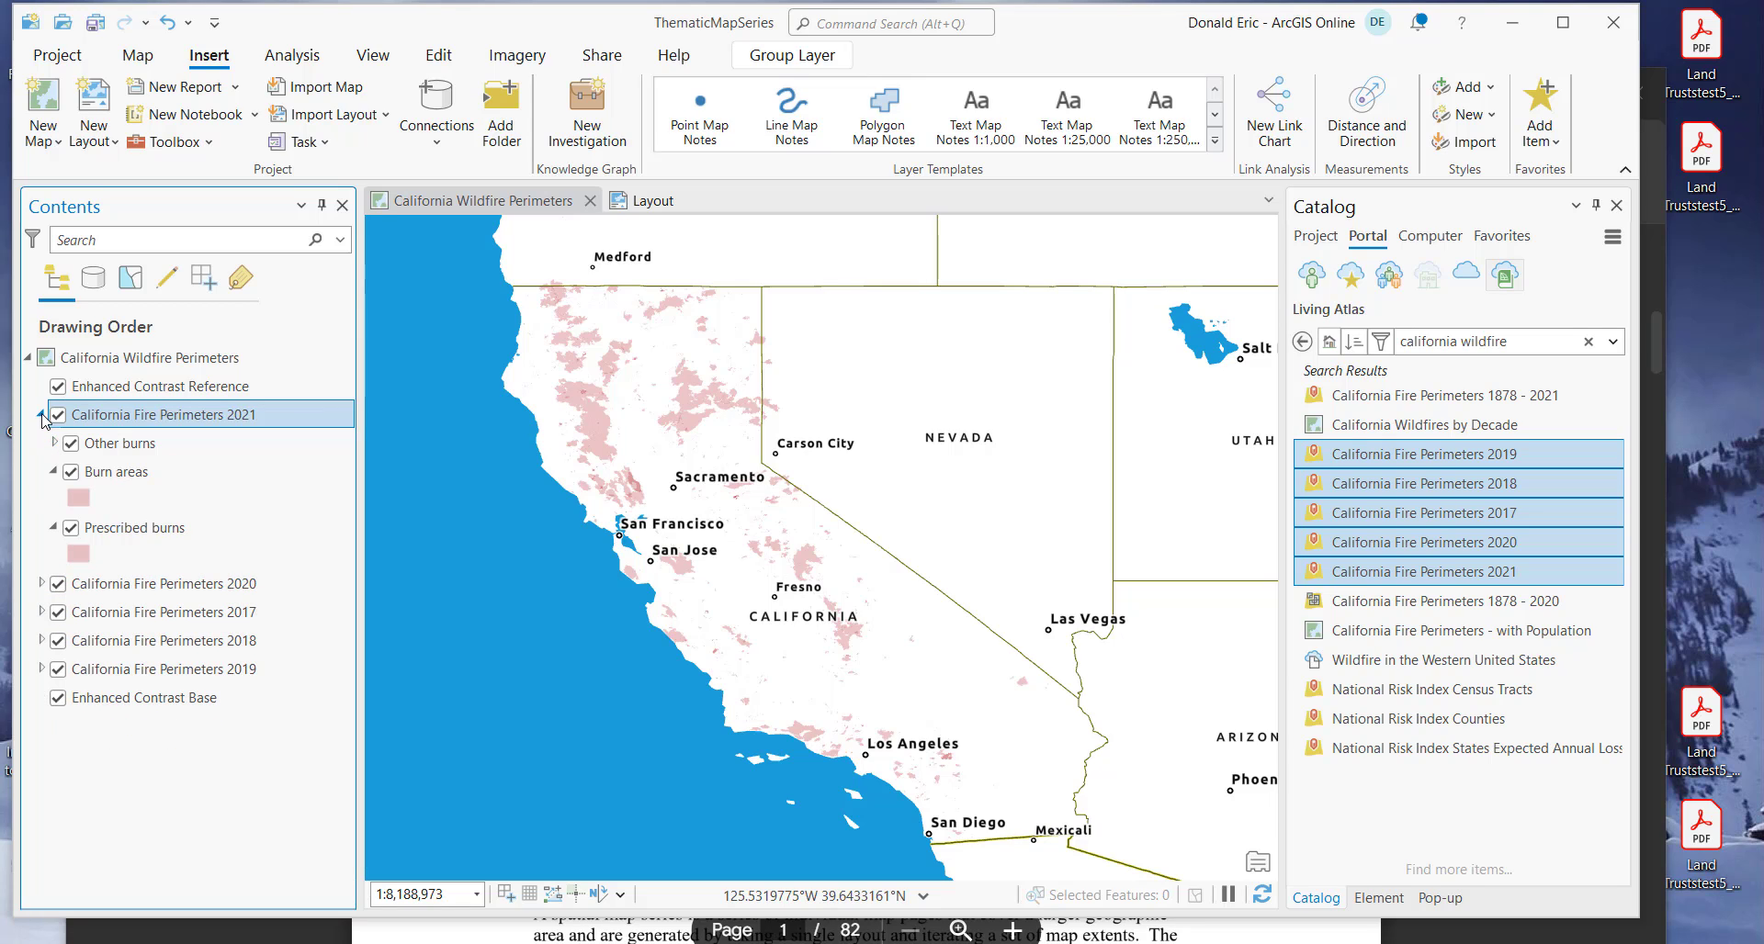
pyautogui.click(42, 414)
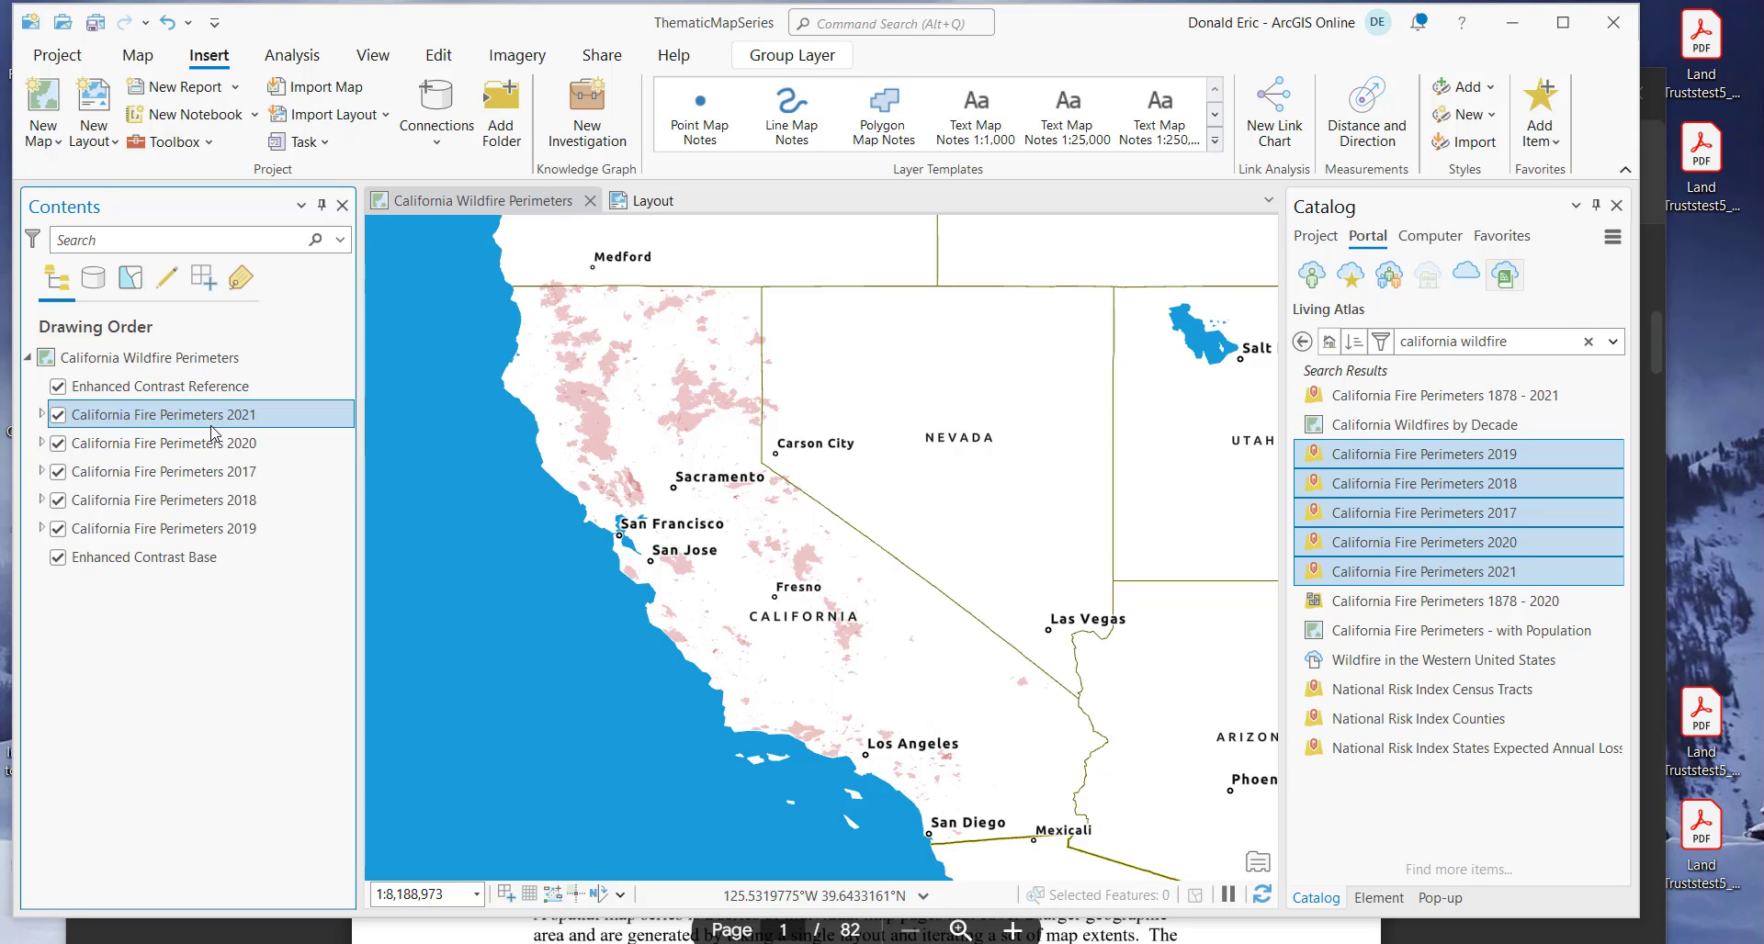
# Step: Group the five California Fire Perimeters layers, 2017 to 2021, into one new group layer
pyautogui.keyDown('shift'); pyautogui.click(241, 531); pyautogui.keyUp('shift')
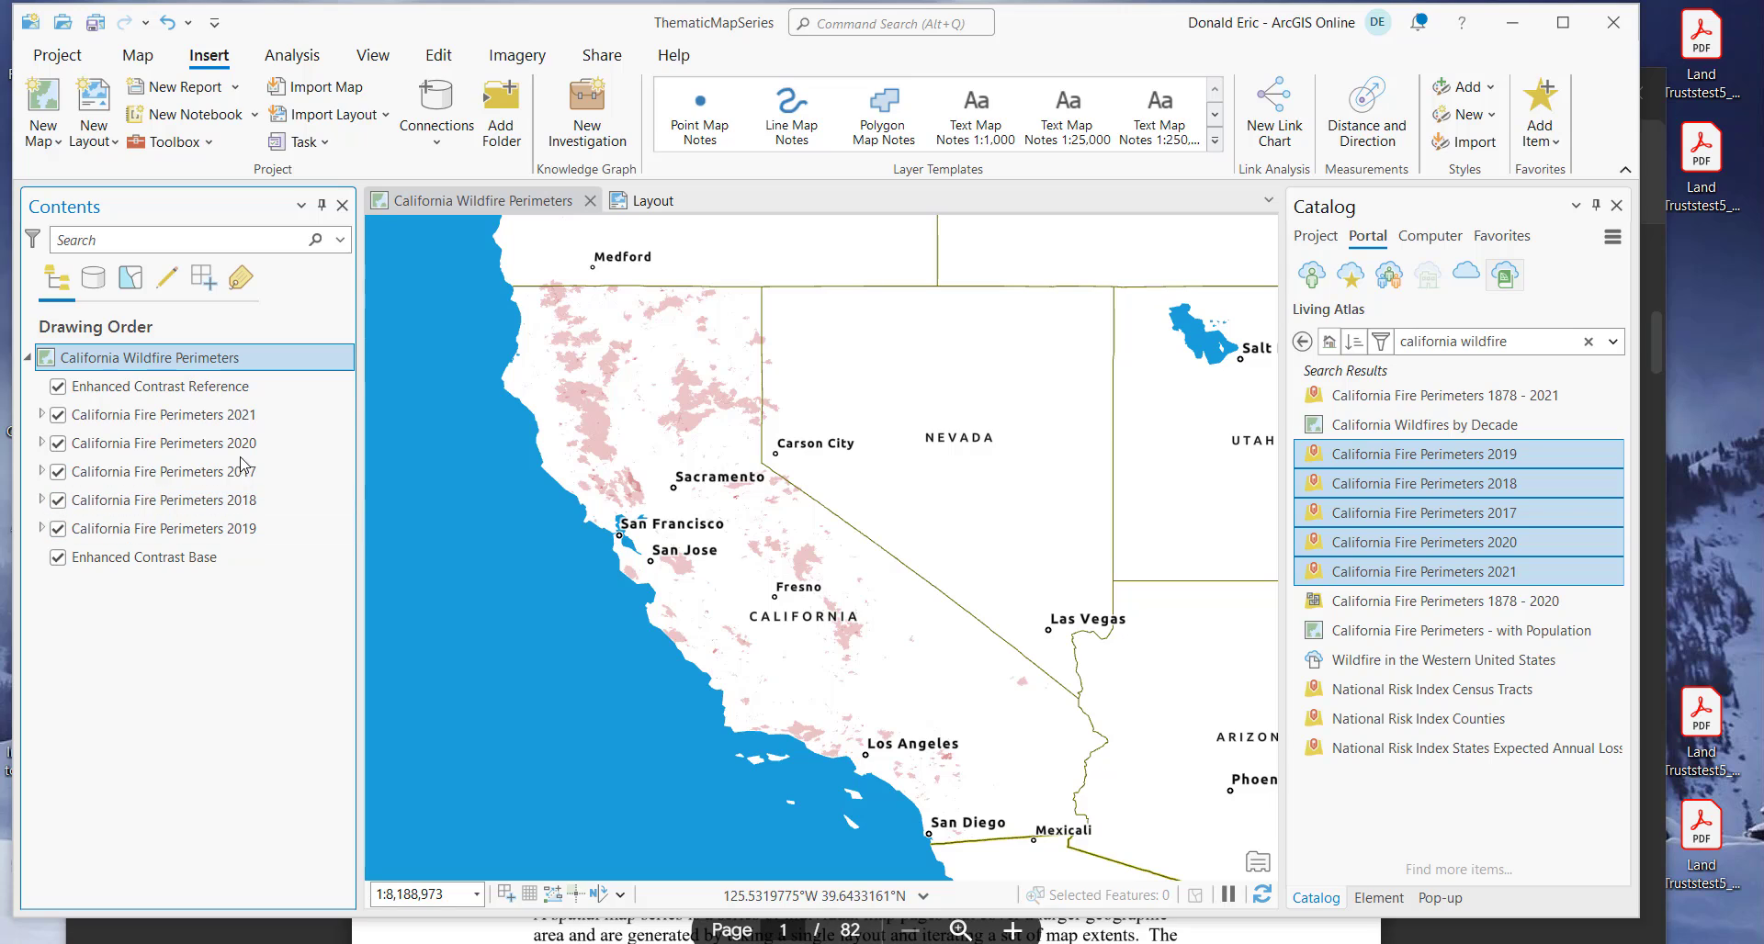
pyautogui.click(244, 419)
pyautogui.keyDown('shift'); pyautogui.click(244, 526); pyautogui.keyUp('shift')
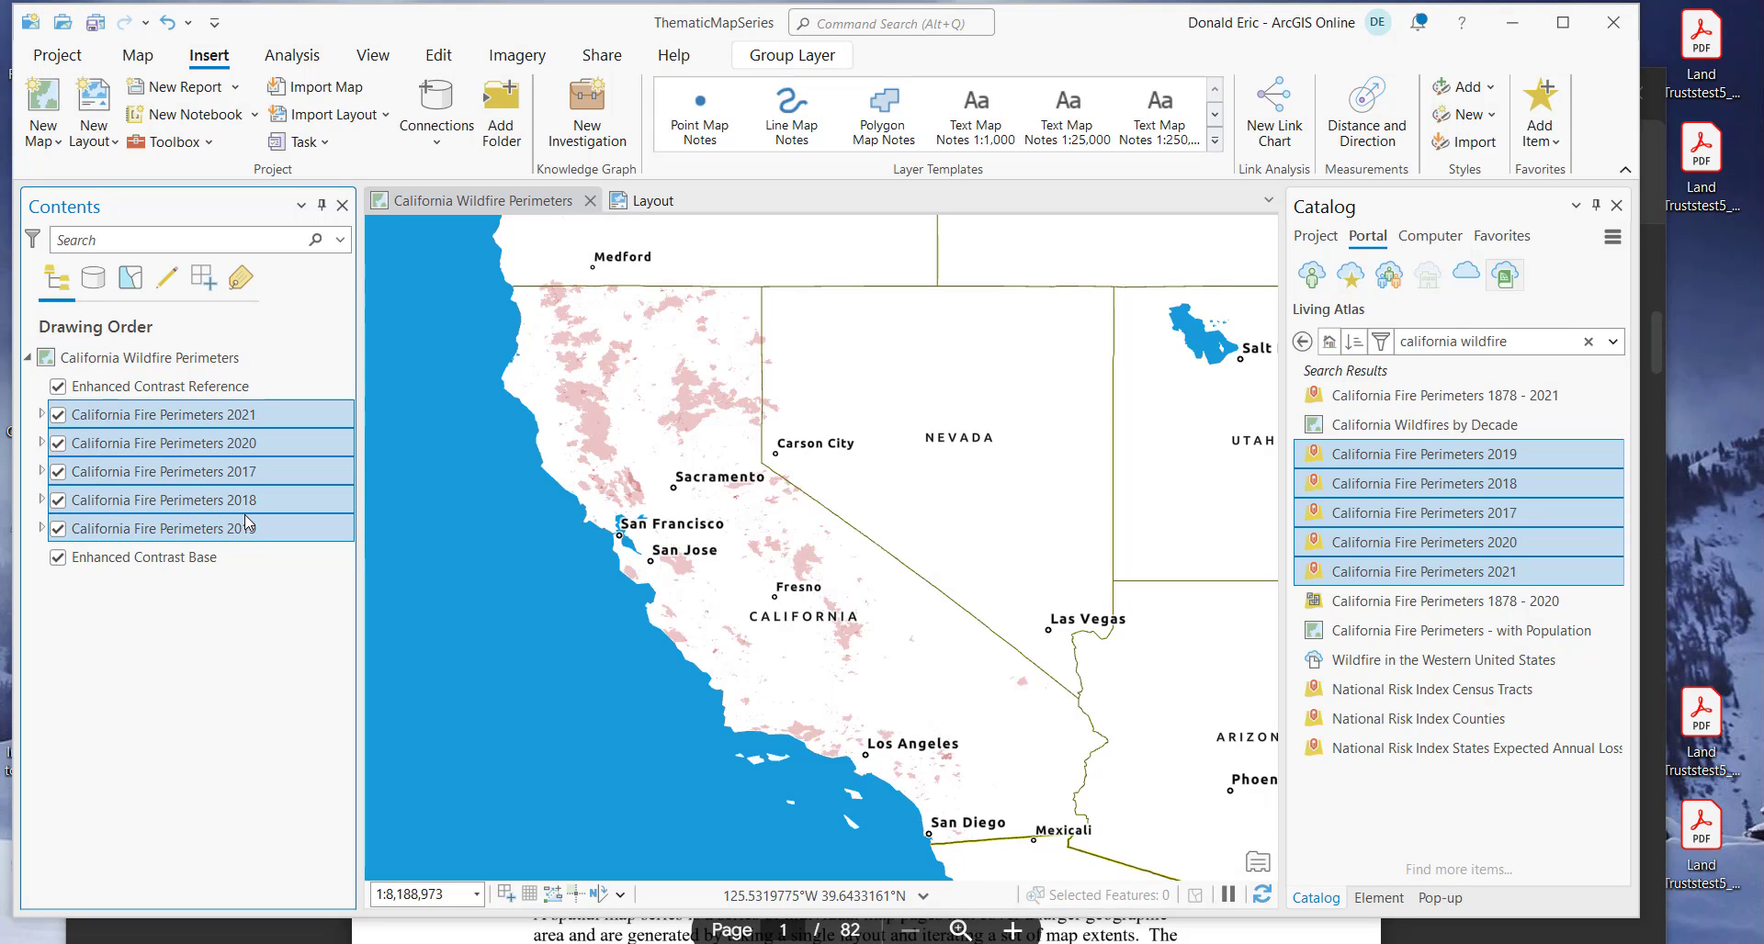
pyautogui.rightClick(198, 449)
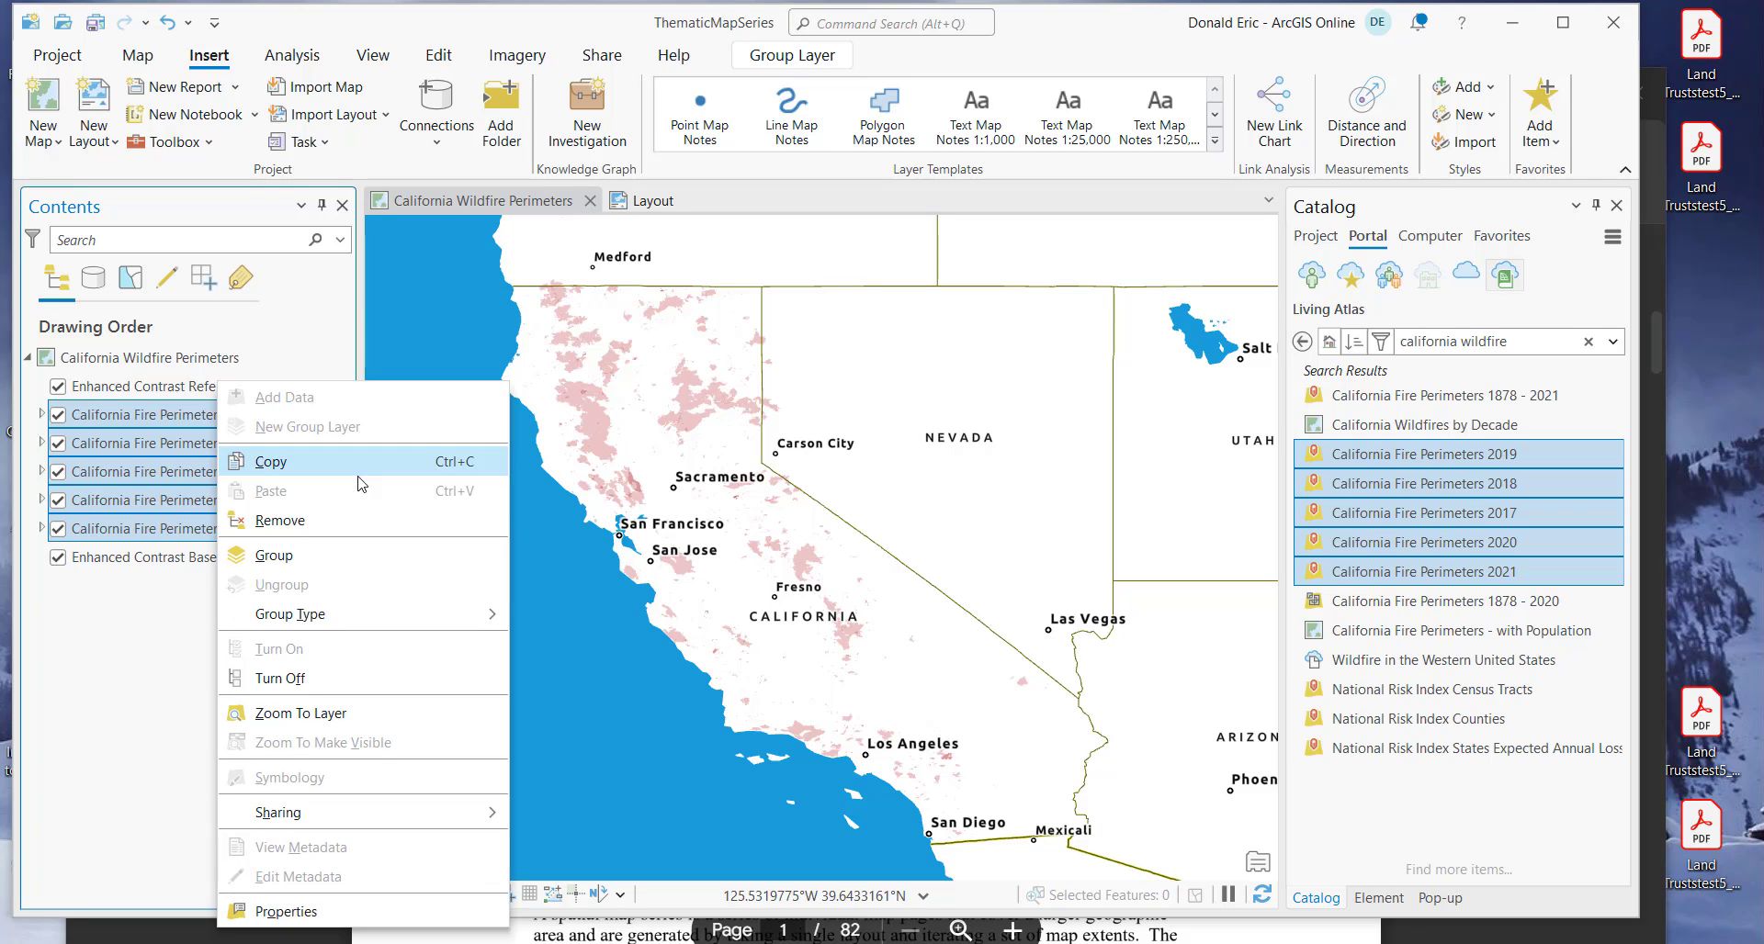
pyautogui.click(354, 561)
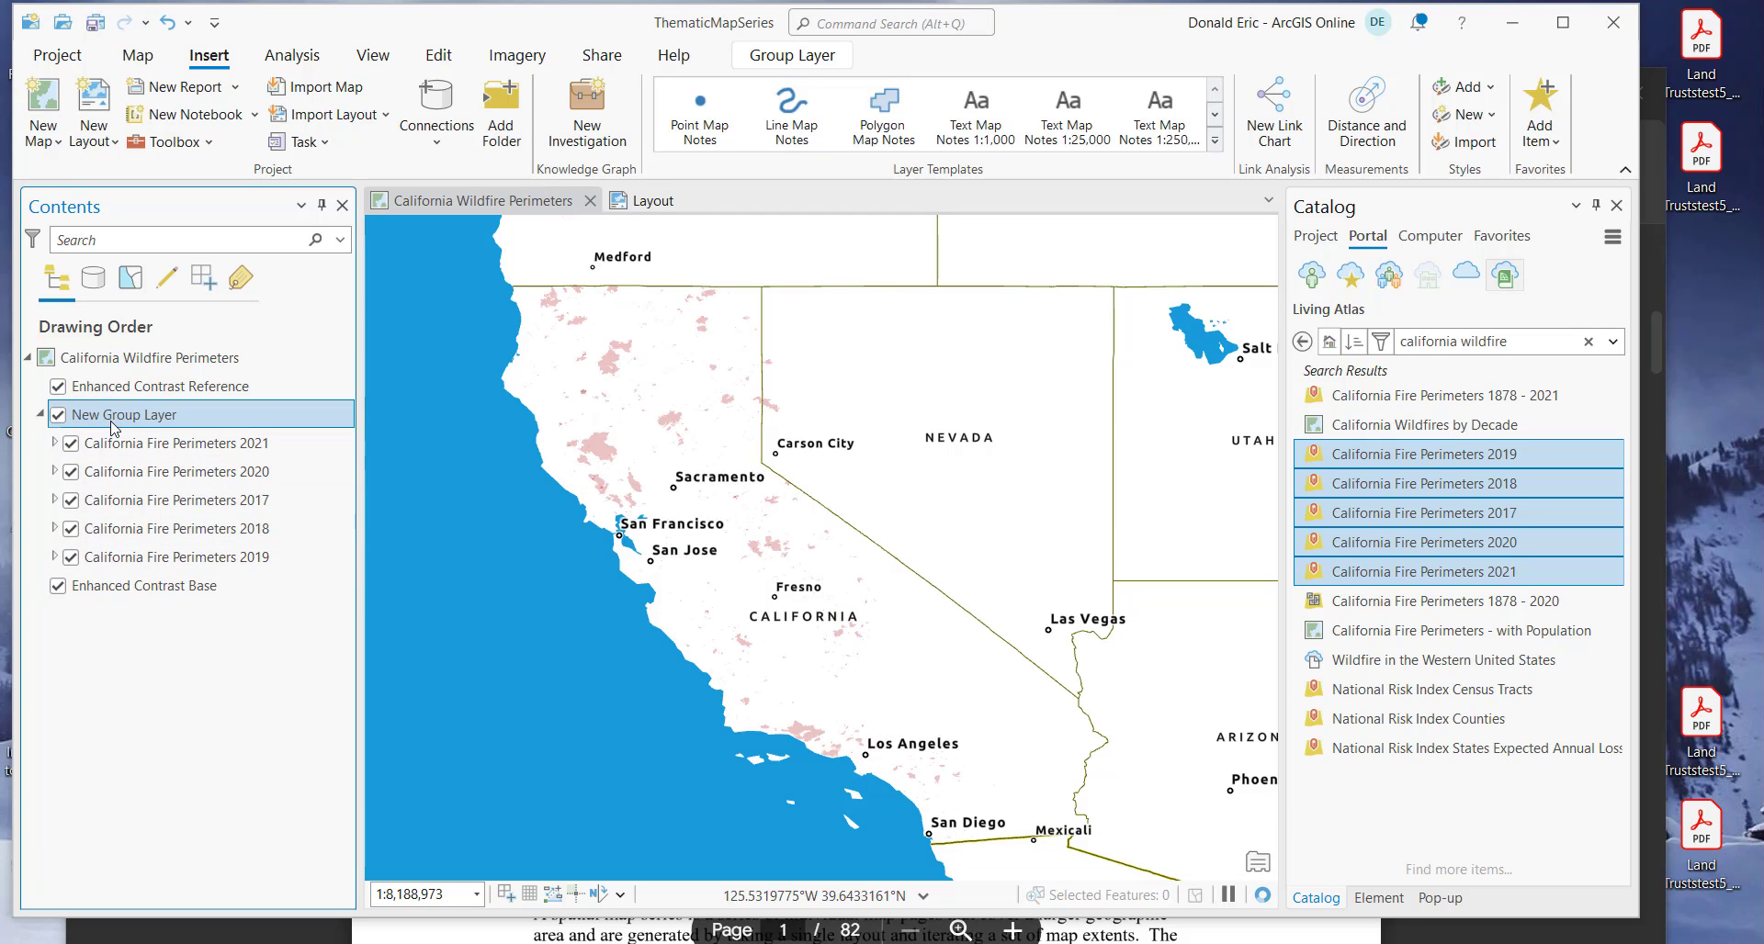
# Step: Rename the new group layer to "California Fire Layers"
pyautogui.click(41, 418)
pyautogui.click(42, 416)
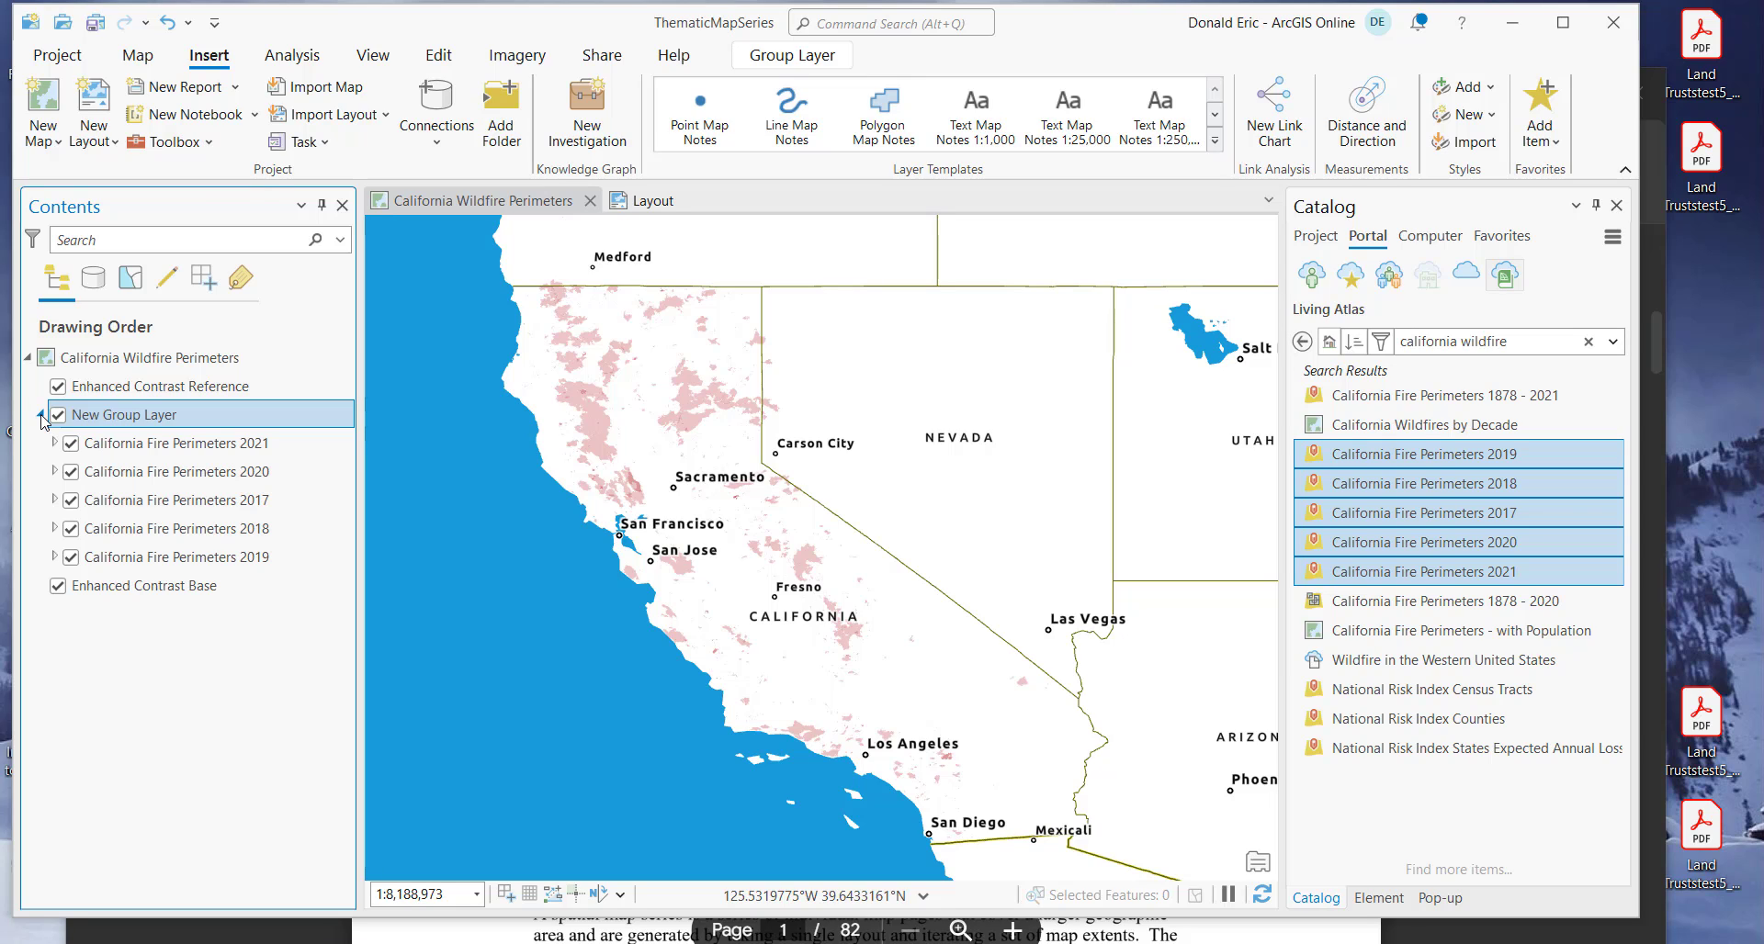
pyautogui.click(135, 416)
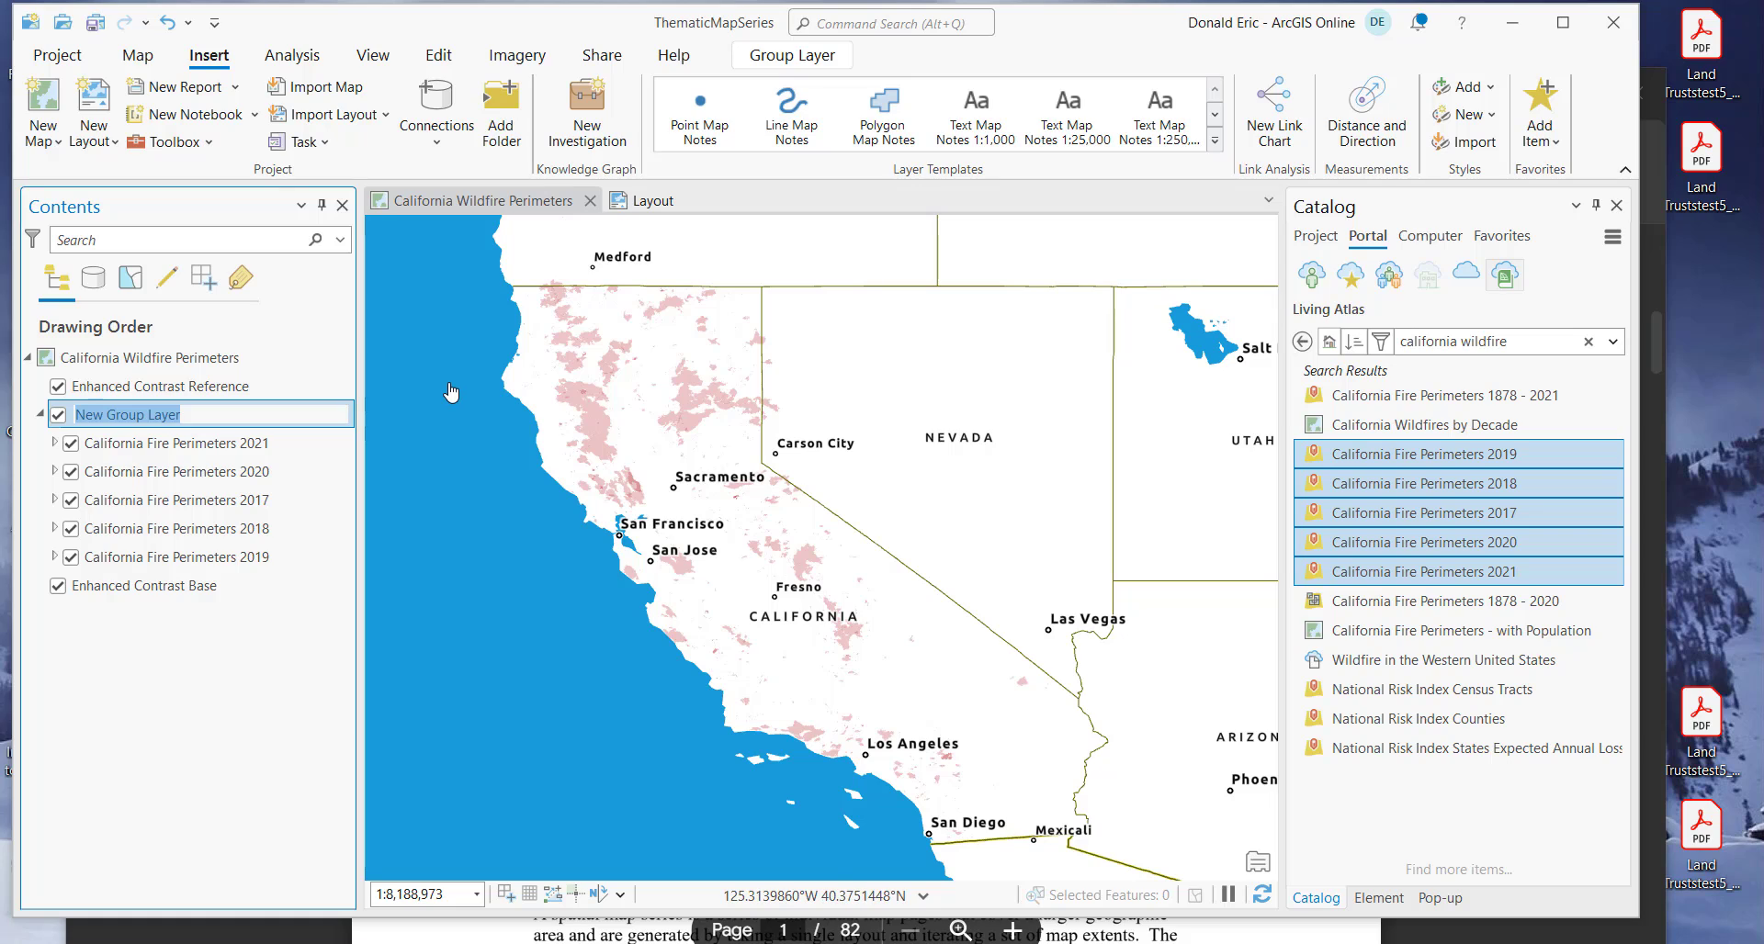
pyautogui.write('Califo')
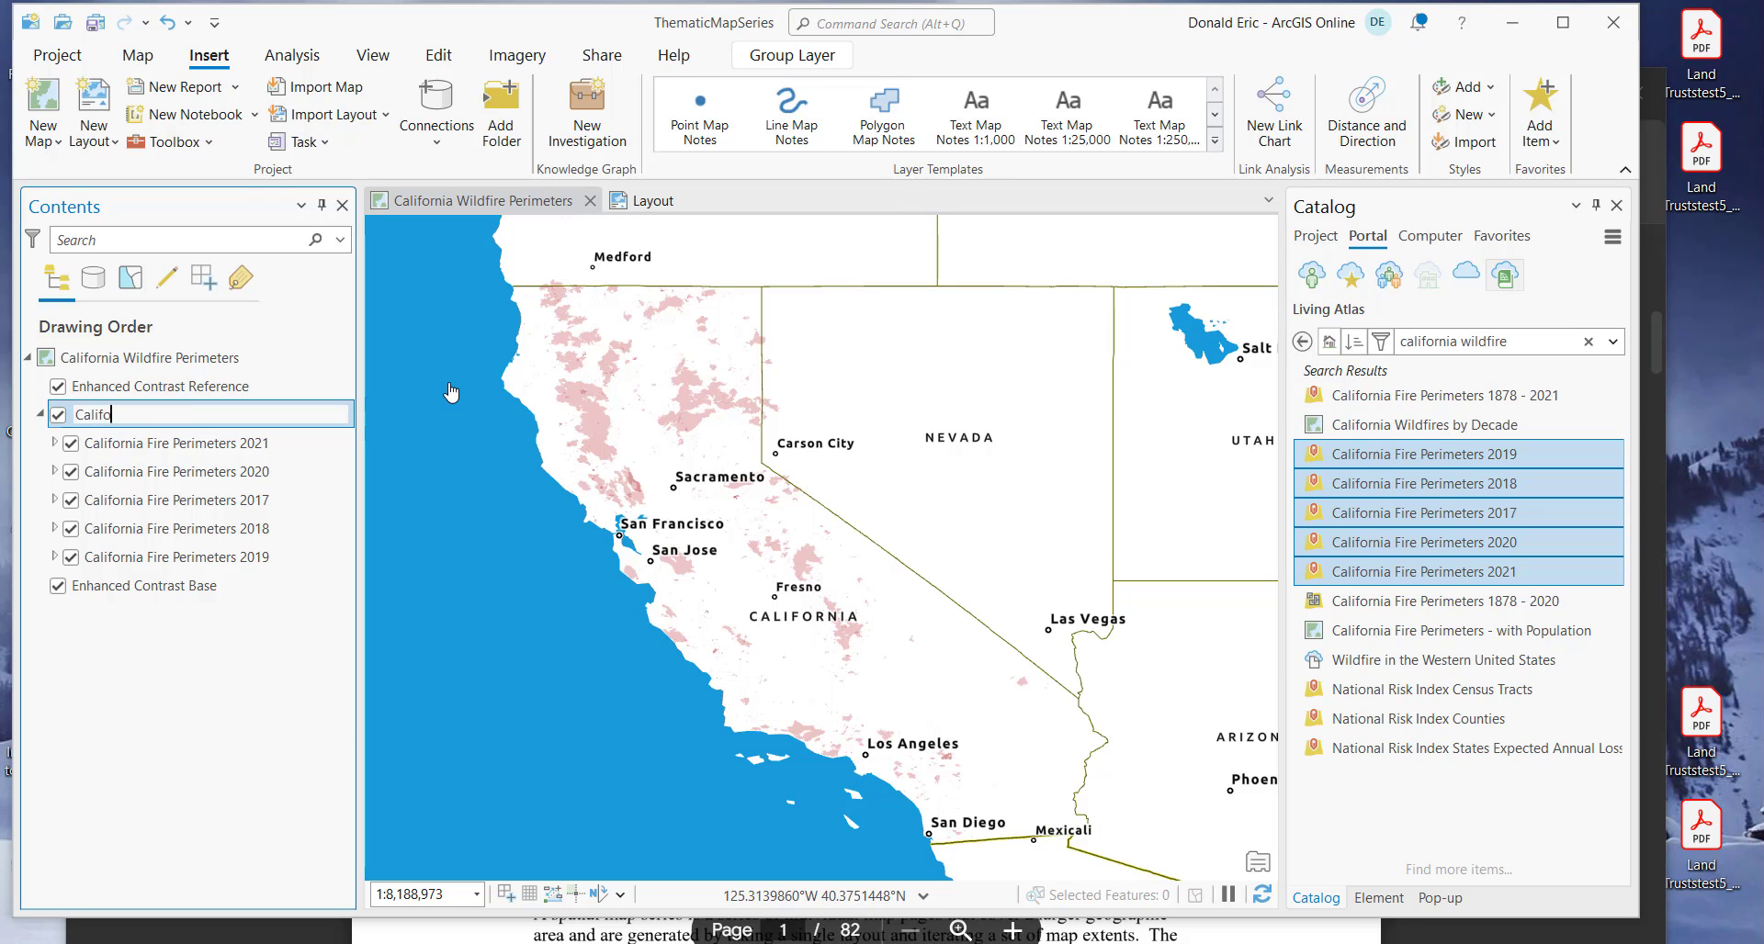
pyautogui.write('rnia Fire Layers')
pyautogui.press('Return')
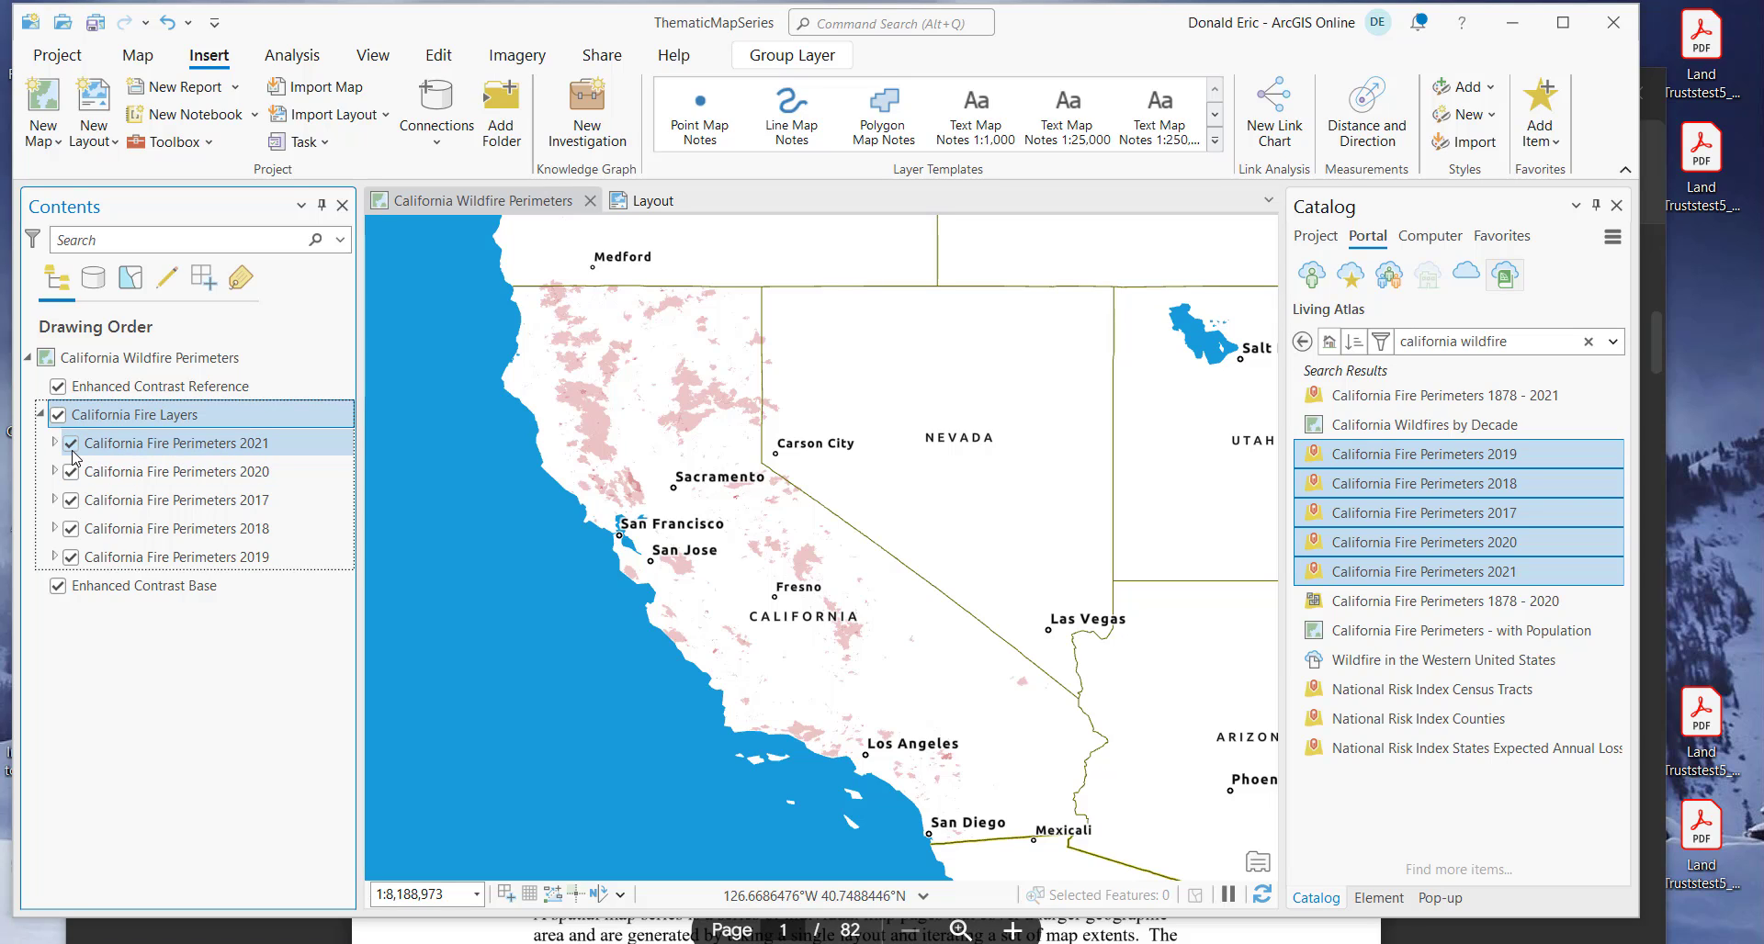
# Step: Set the California Fire Layers group type to radio buttons, try switching years, and display California Fire Perimeters 2021
pyautogui.rightClick(223, 419)
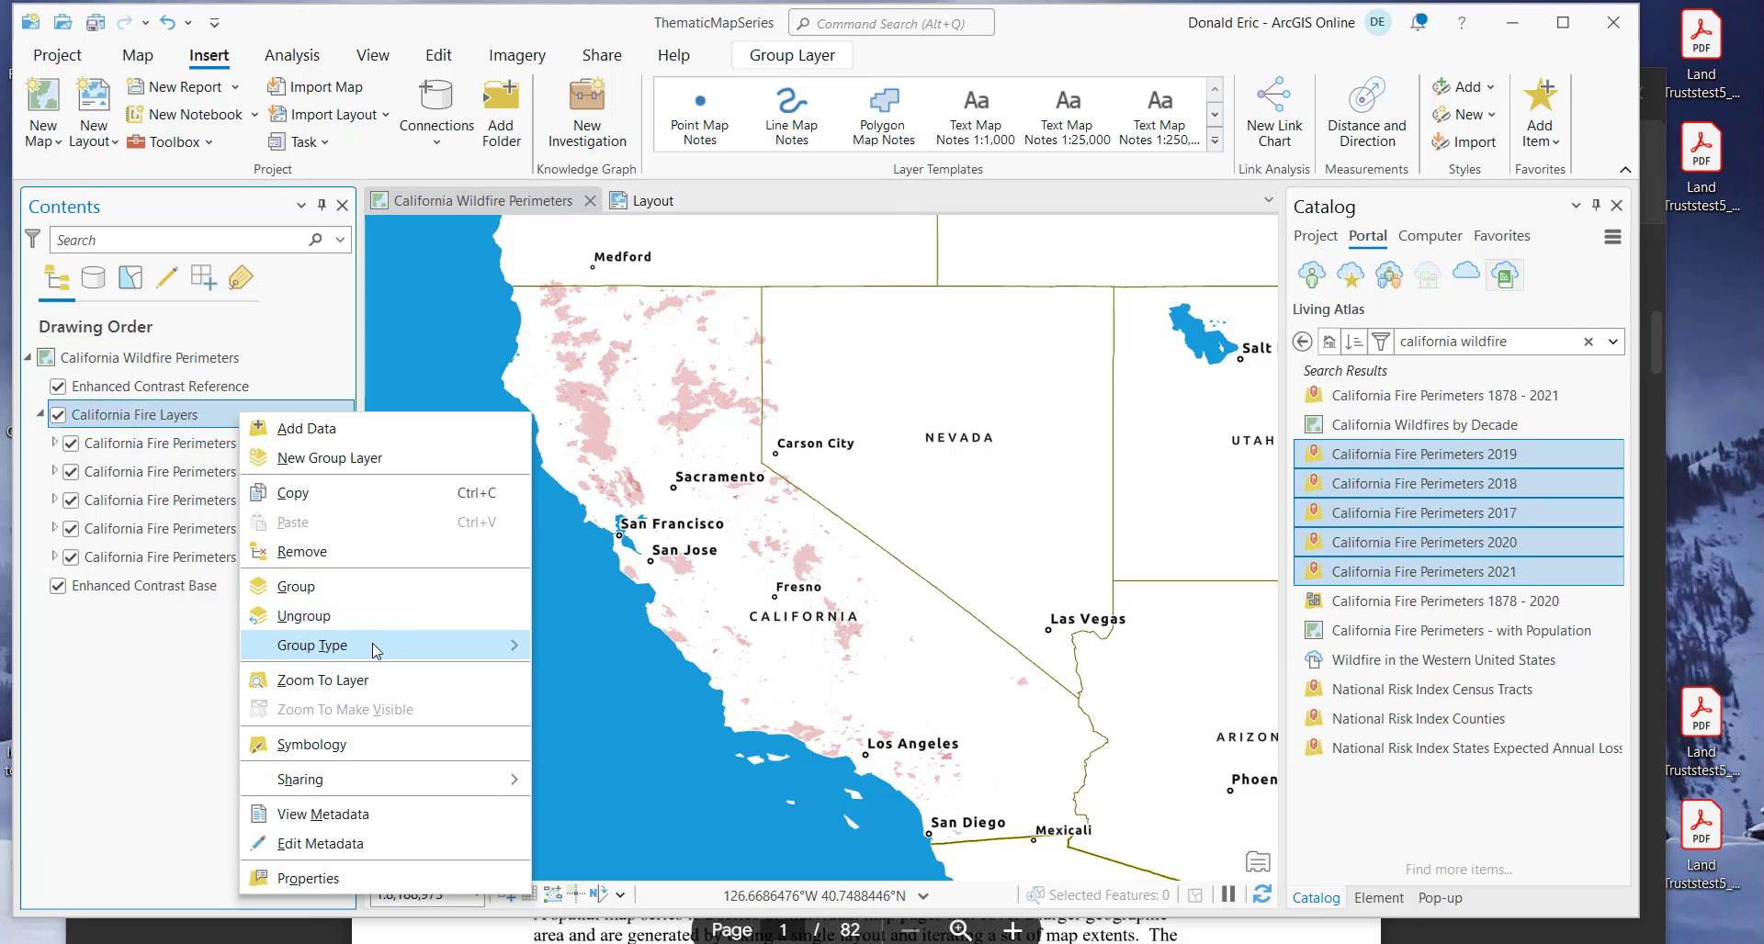
pyautogui.moveTo(375, 650)
pyautogui.click(178, 678)
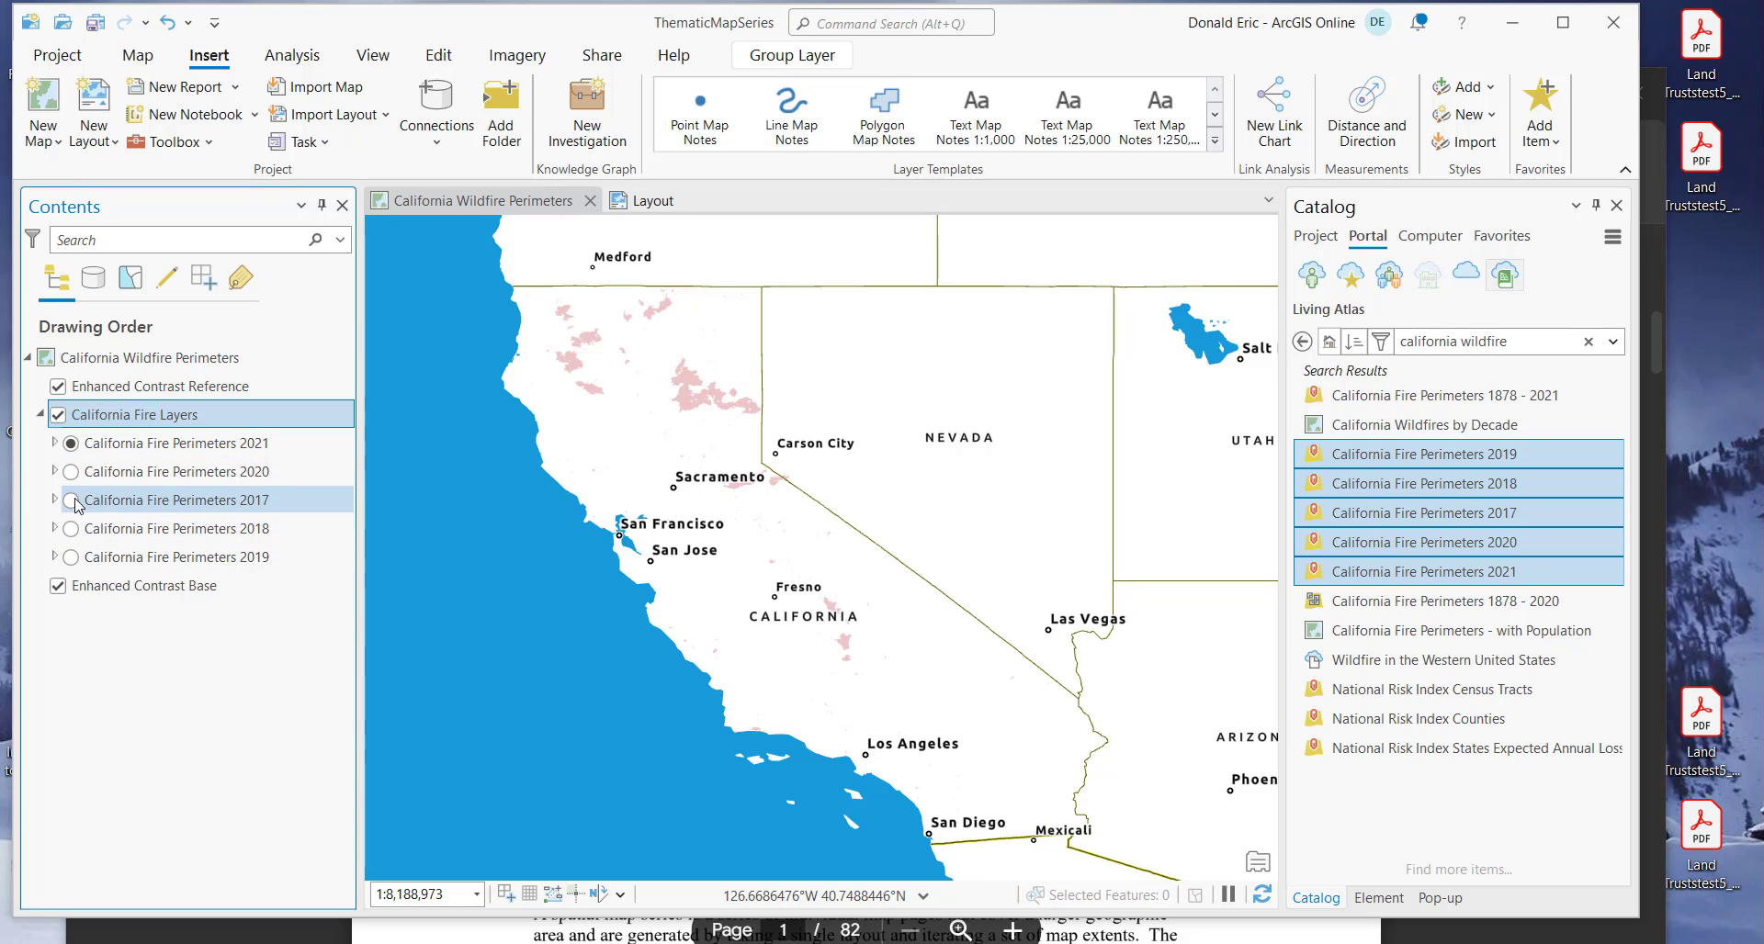
pyautogui.click(71, 472)
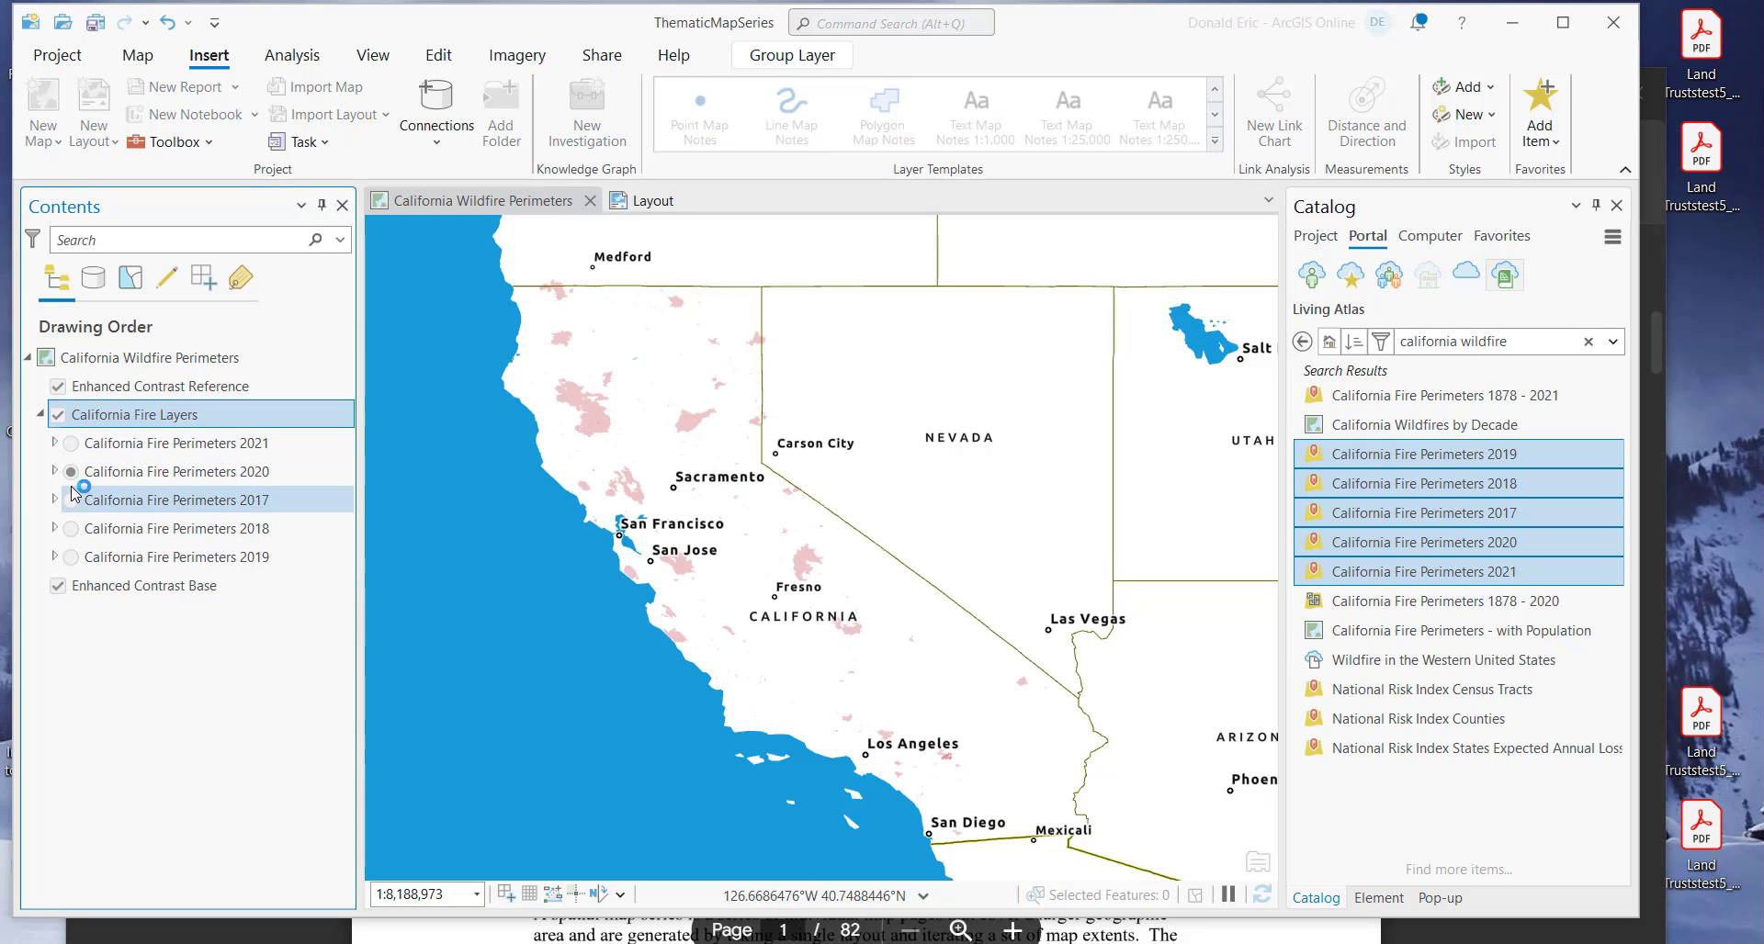
pyautogui.click(72, 501)
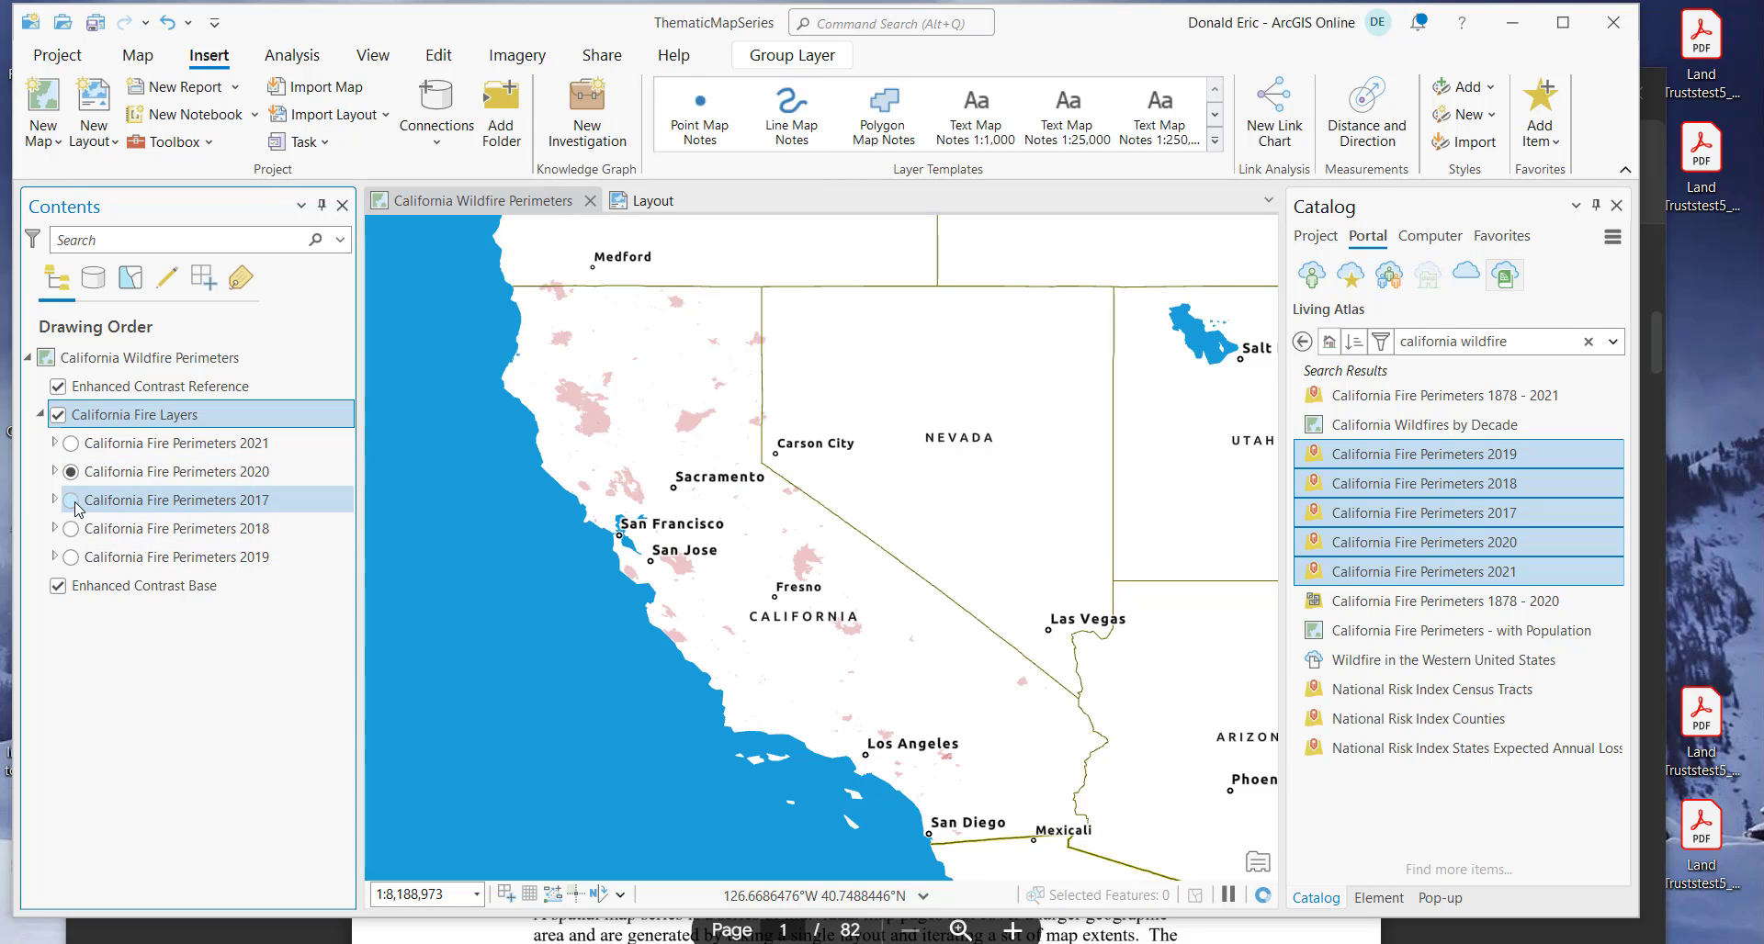
pyautogui.click(70, 443)
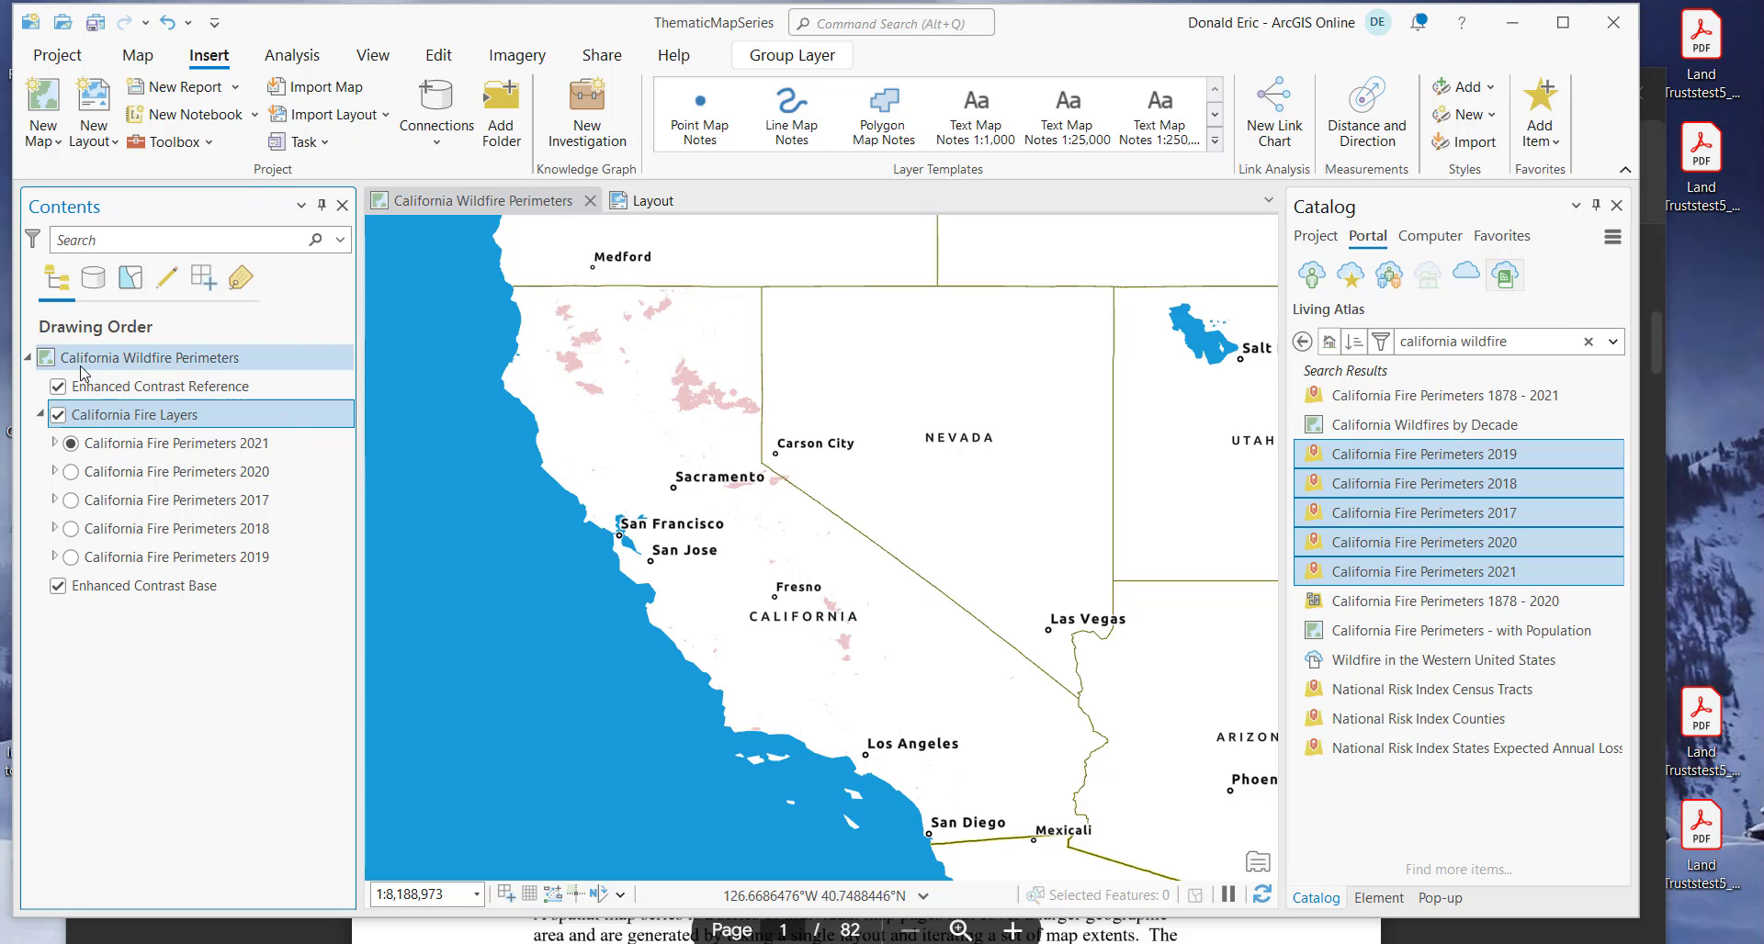
# Step: Set the California Wildfire Perimeters map to use a custom extent taken from the current visible extent
pyautogui.click(178, 368)
pyautogui.rightClick(176, 367)
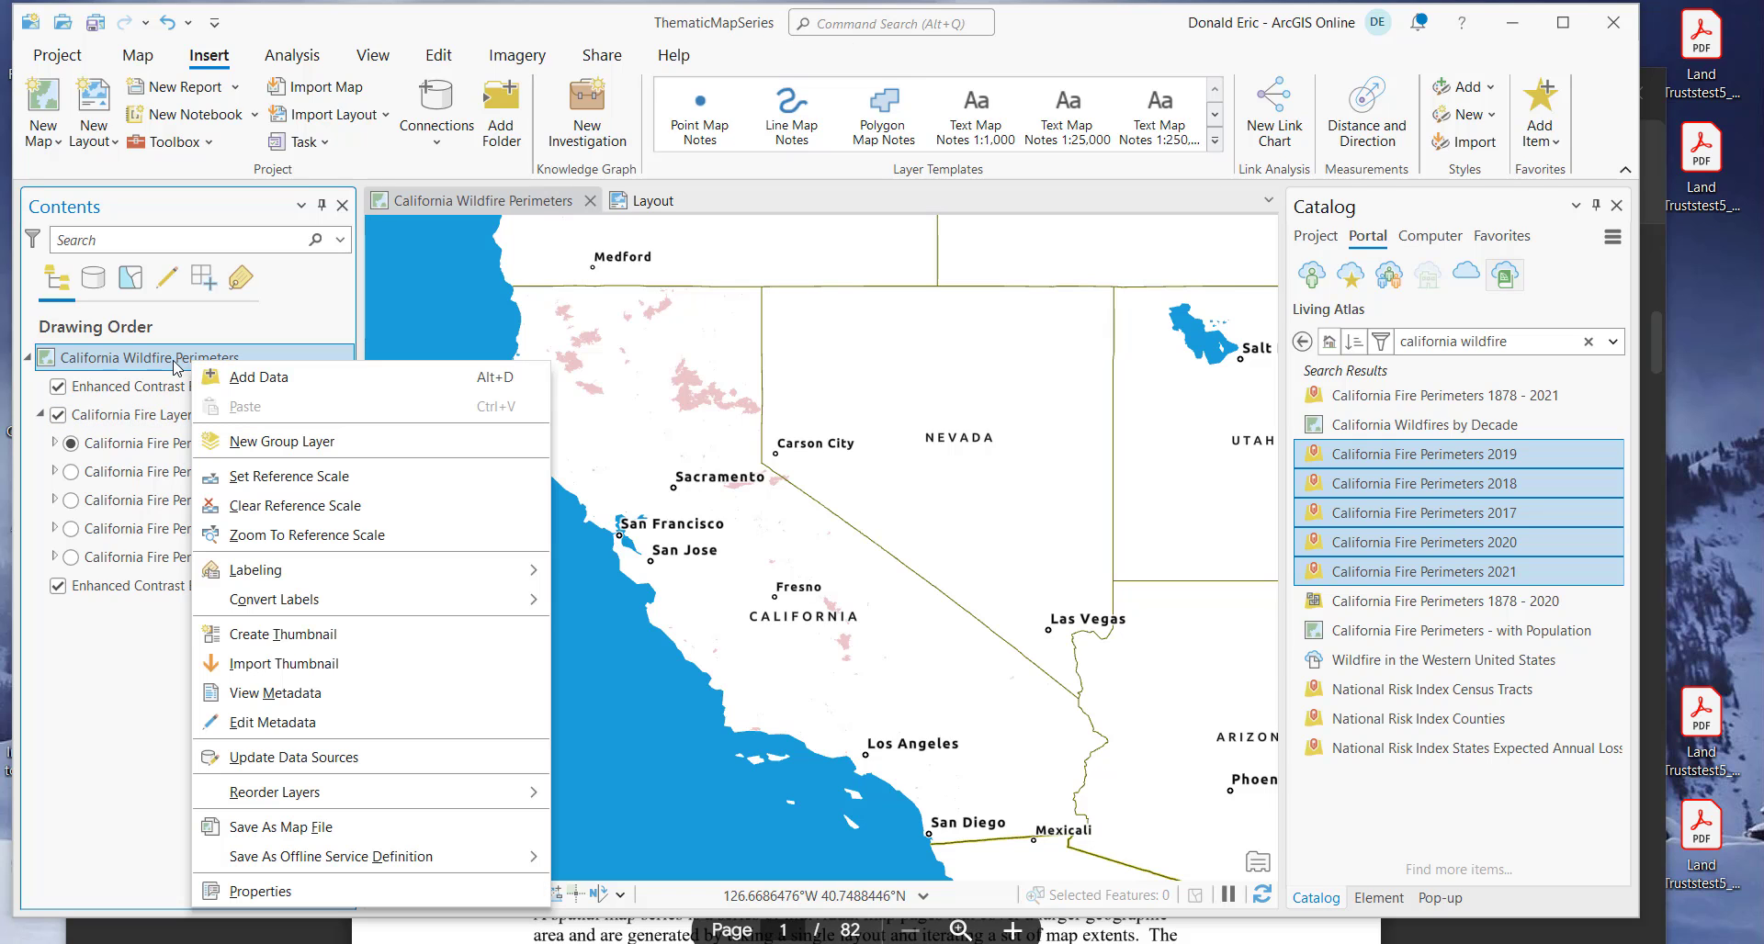
pyautogui.click(260, 891)
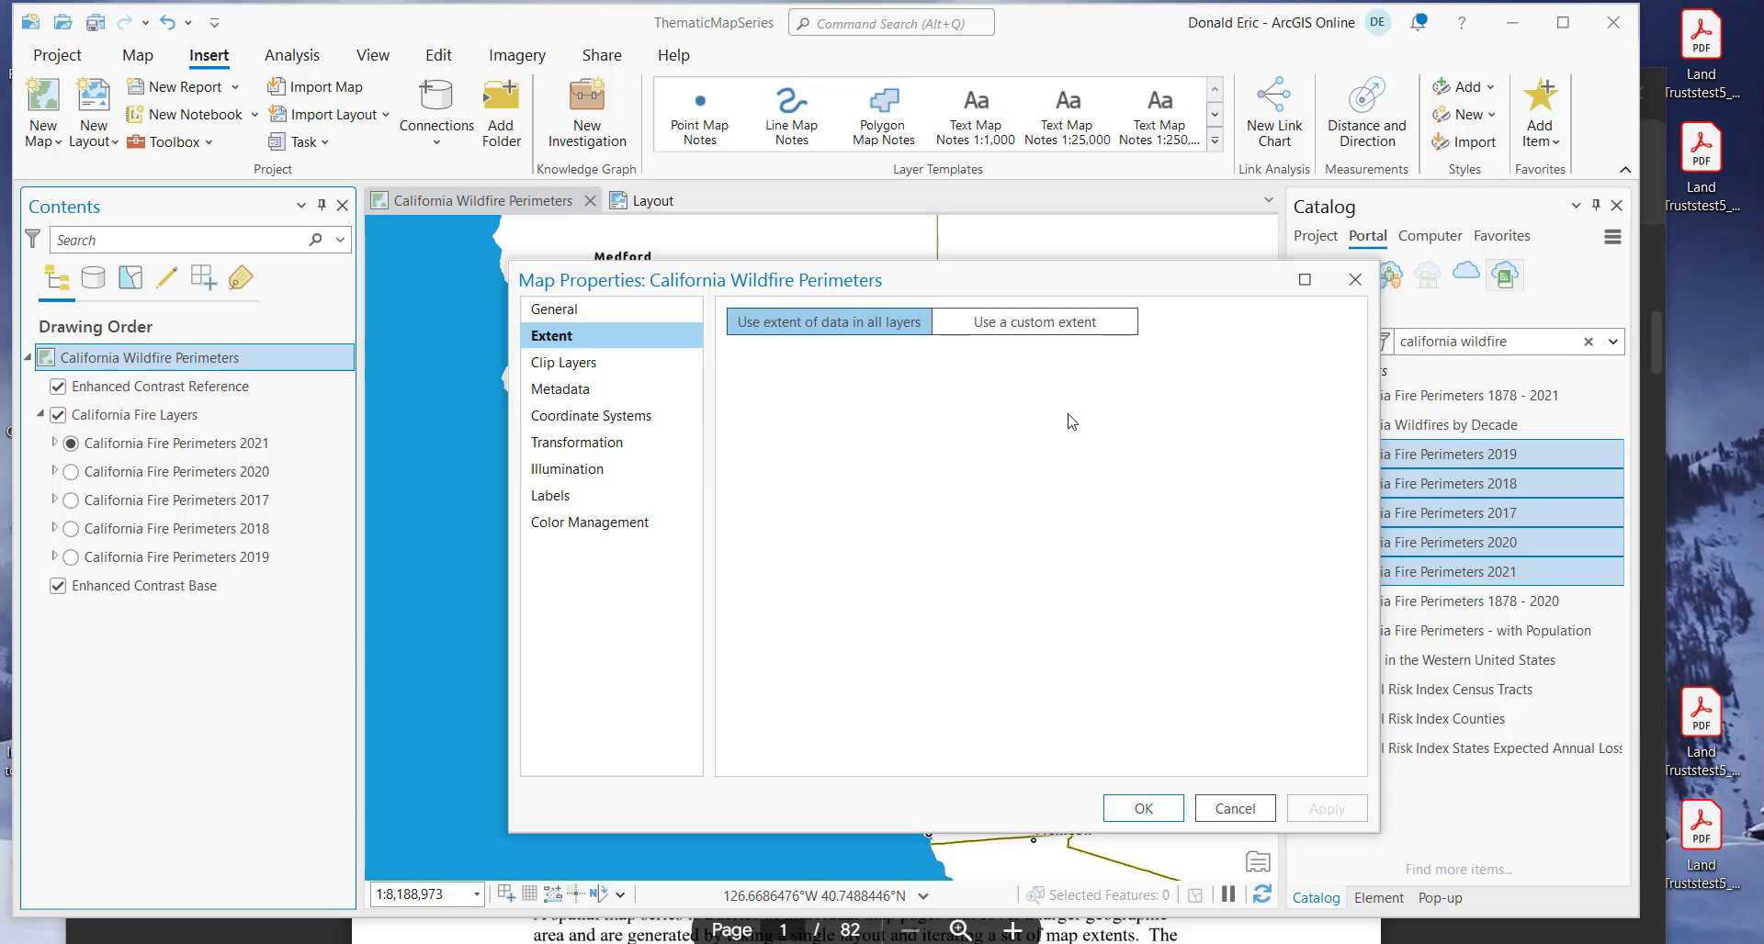
pyautogui.click(1025, 335)
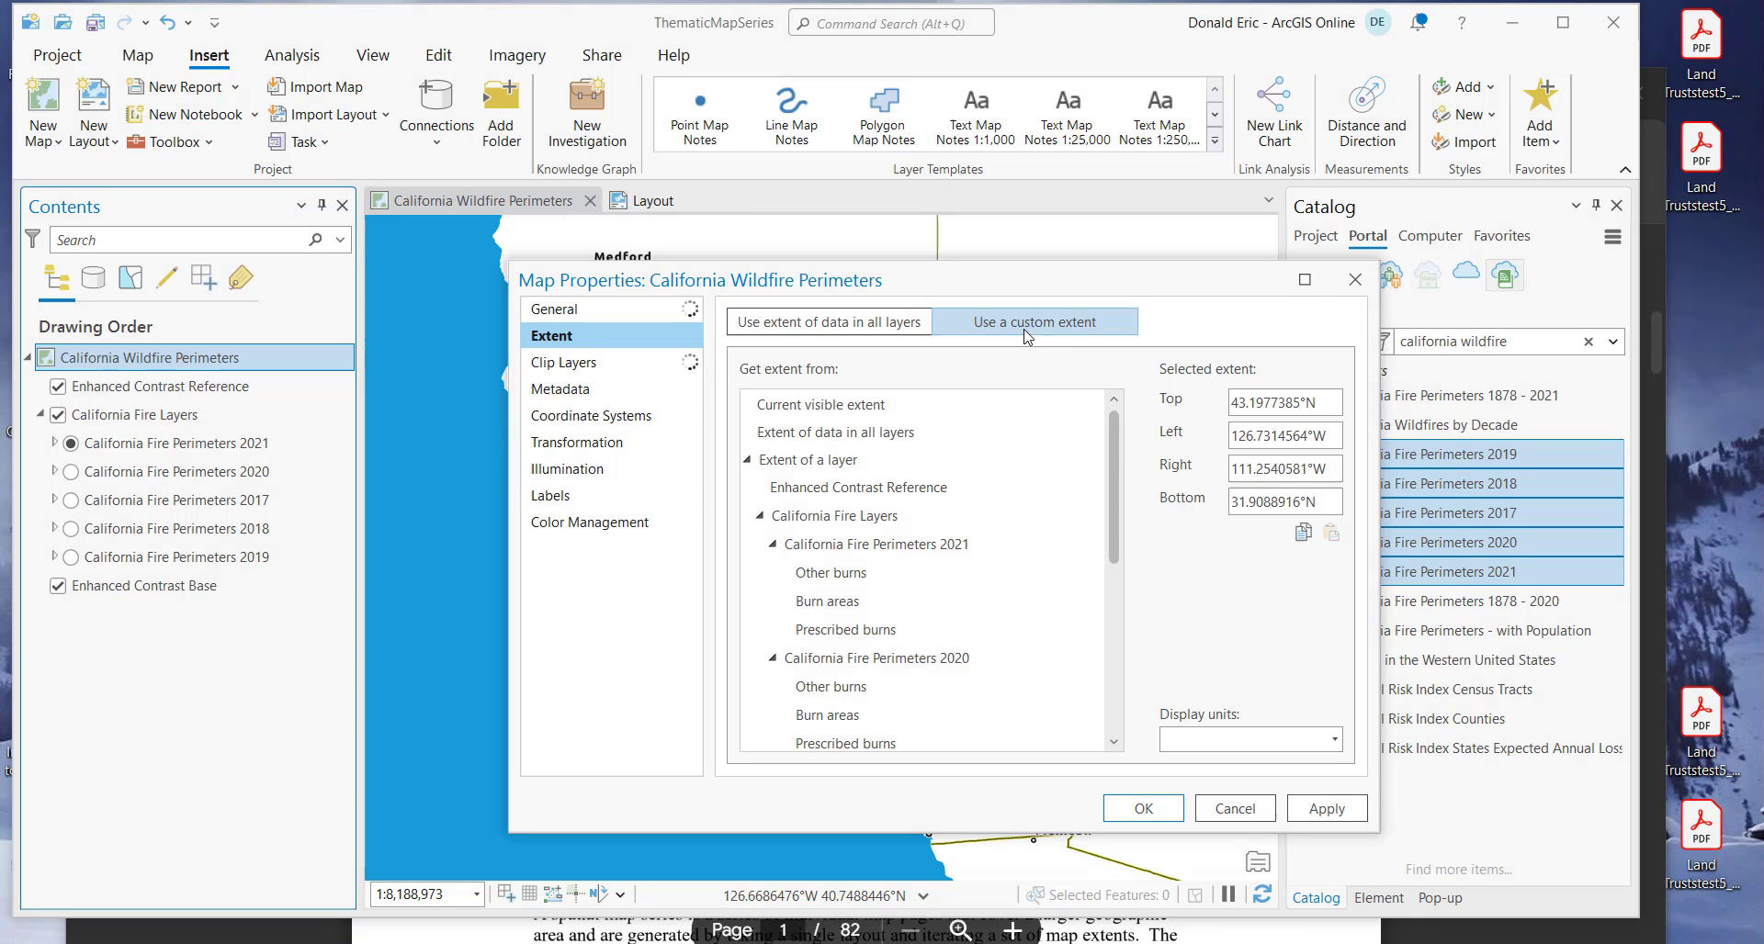
pyautogui.click(821, 414)
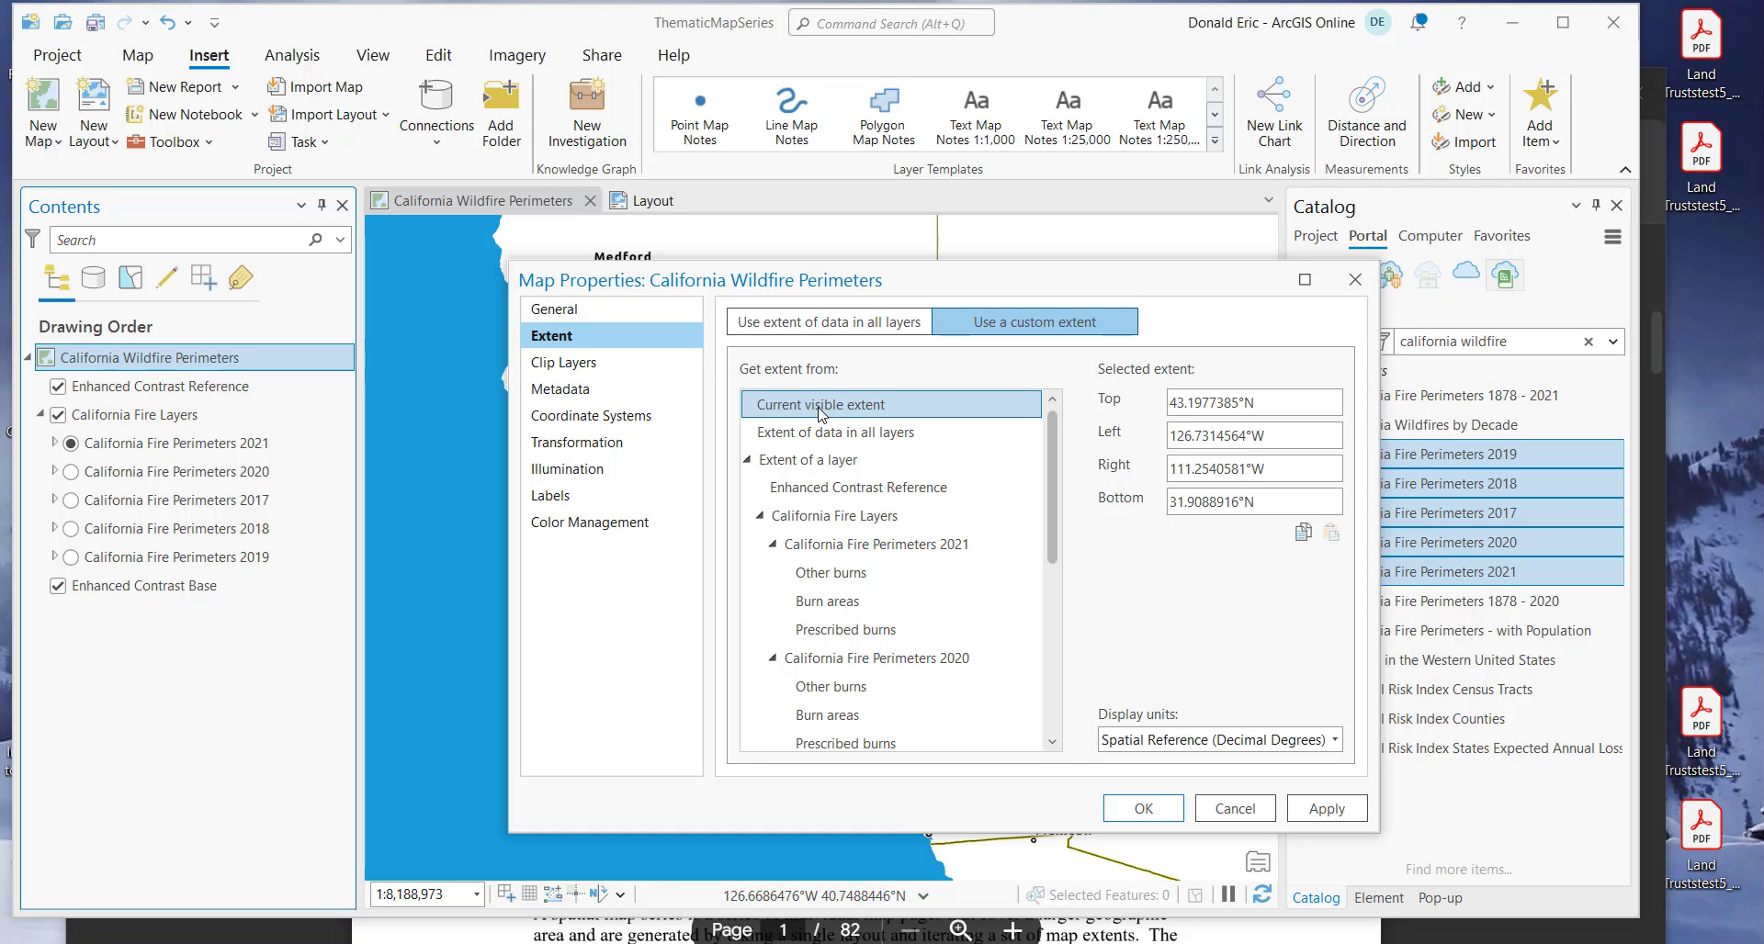
pyautogui.click(1144, 810)
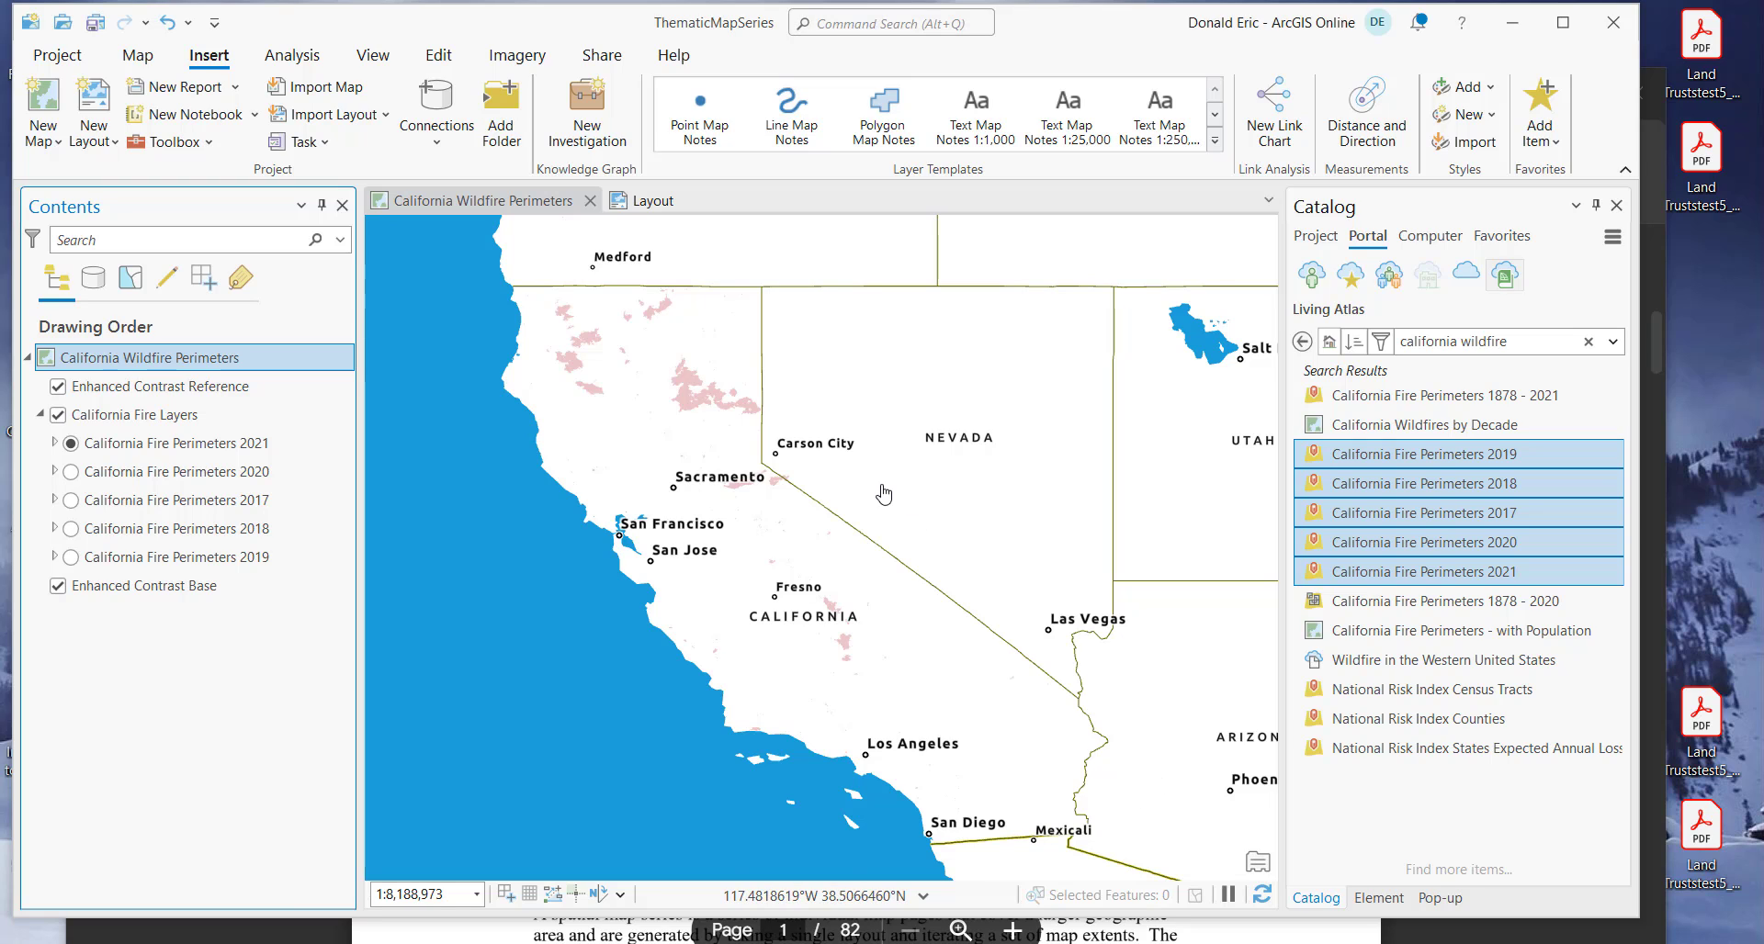
# Step: Insert a map frame with the California Wildfire Perimeters default extent on the layout, filling the page area above the grey bar
pyautogui.click(651, 204)
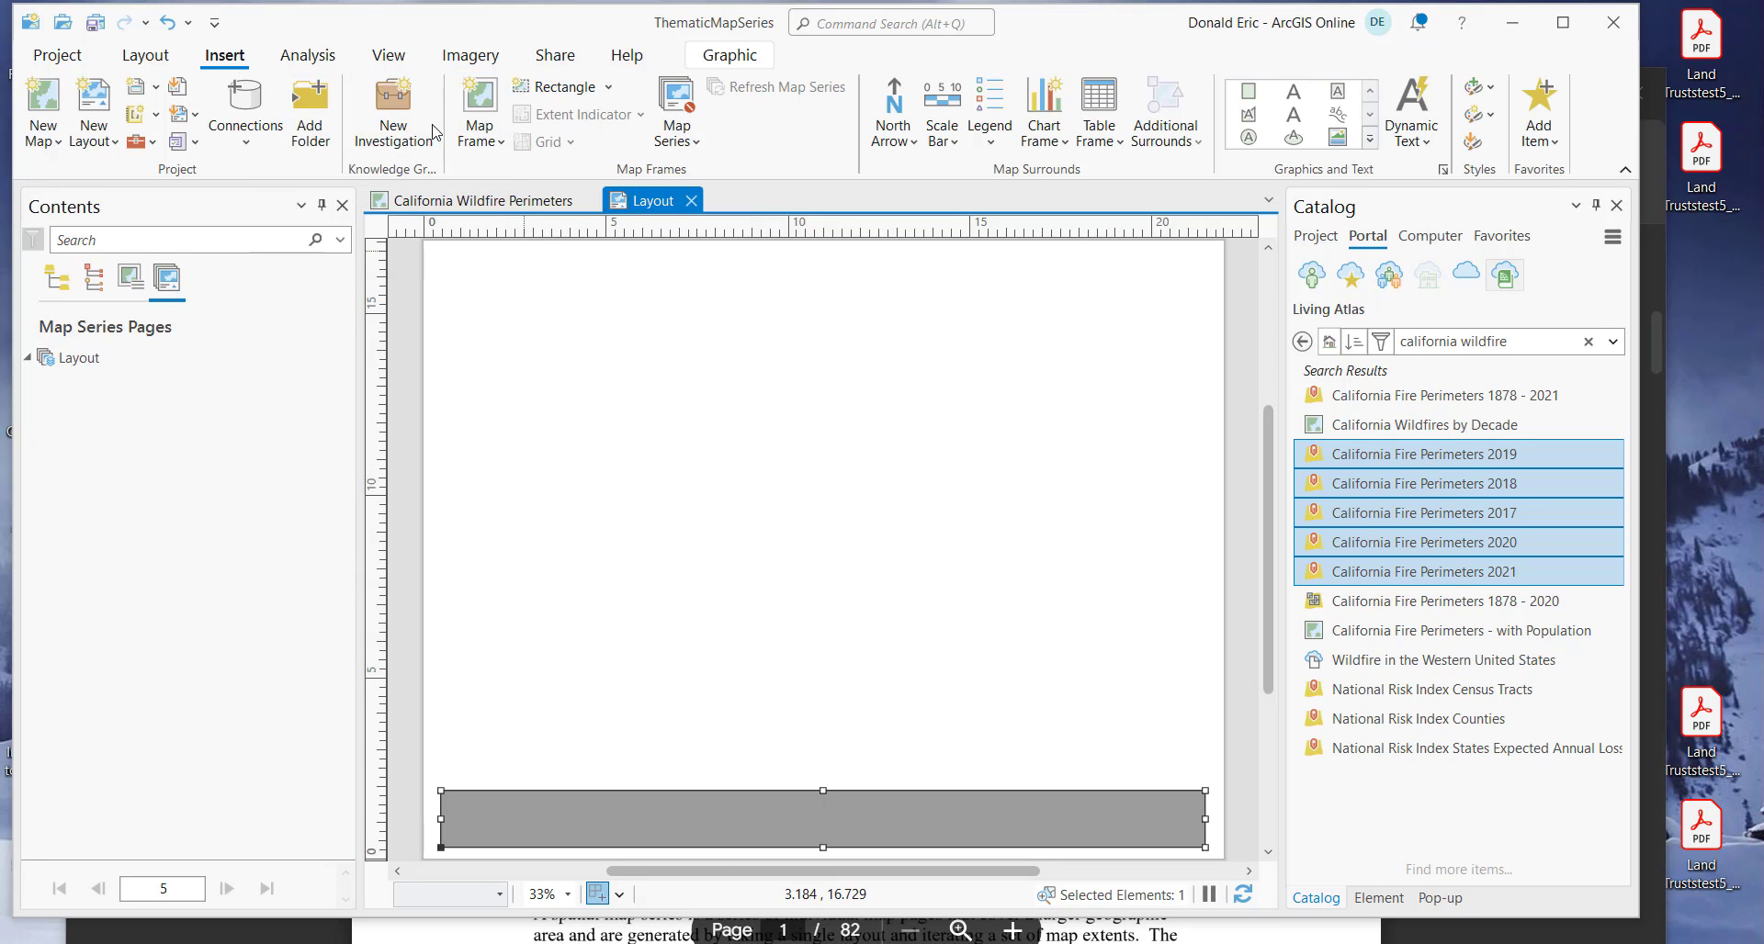
pyautogui.click(487, 140)
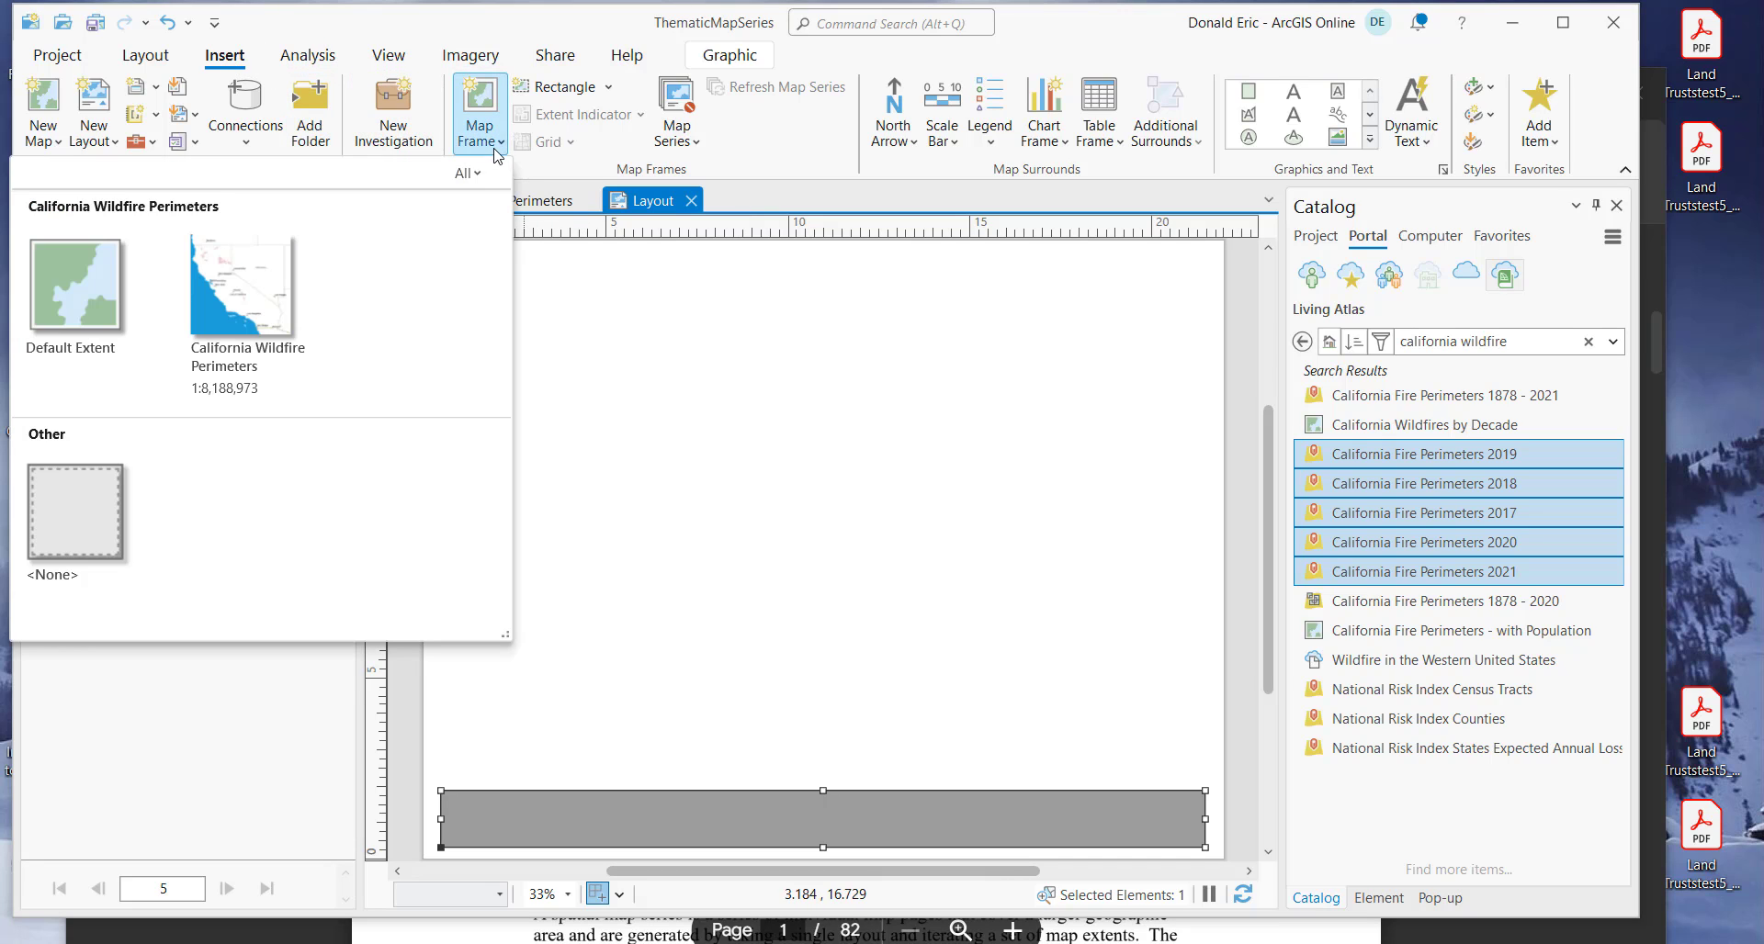
pyautogui.click(98, 296)
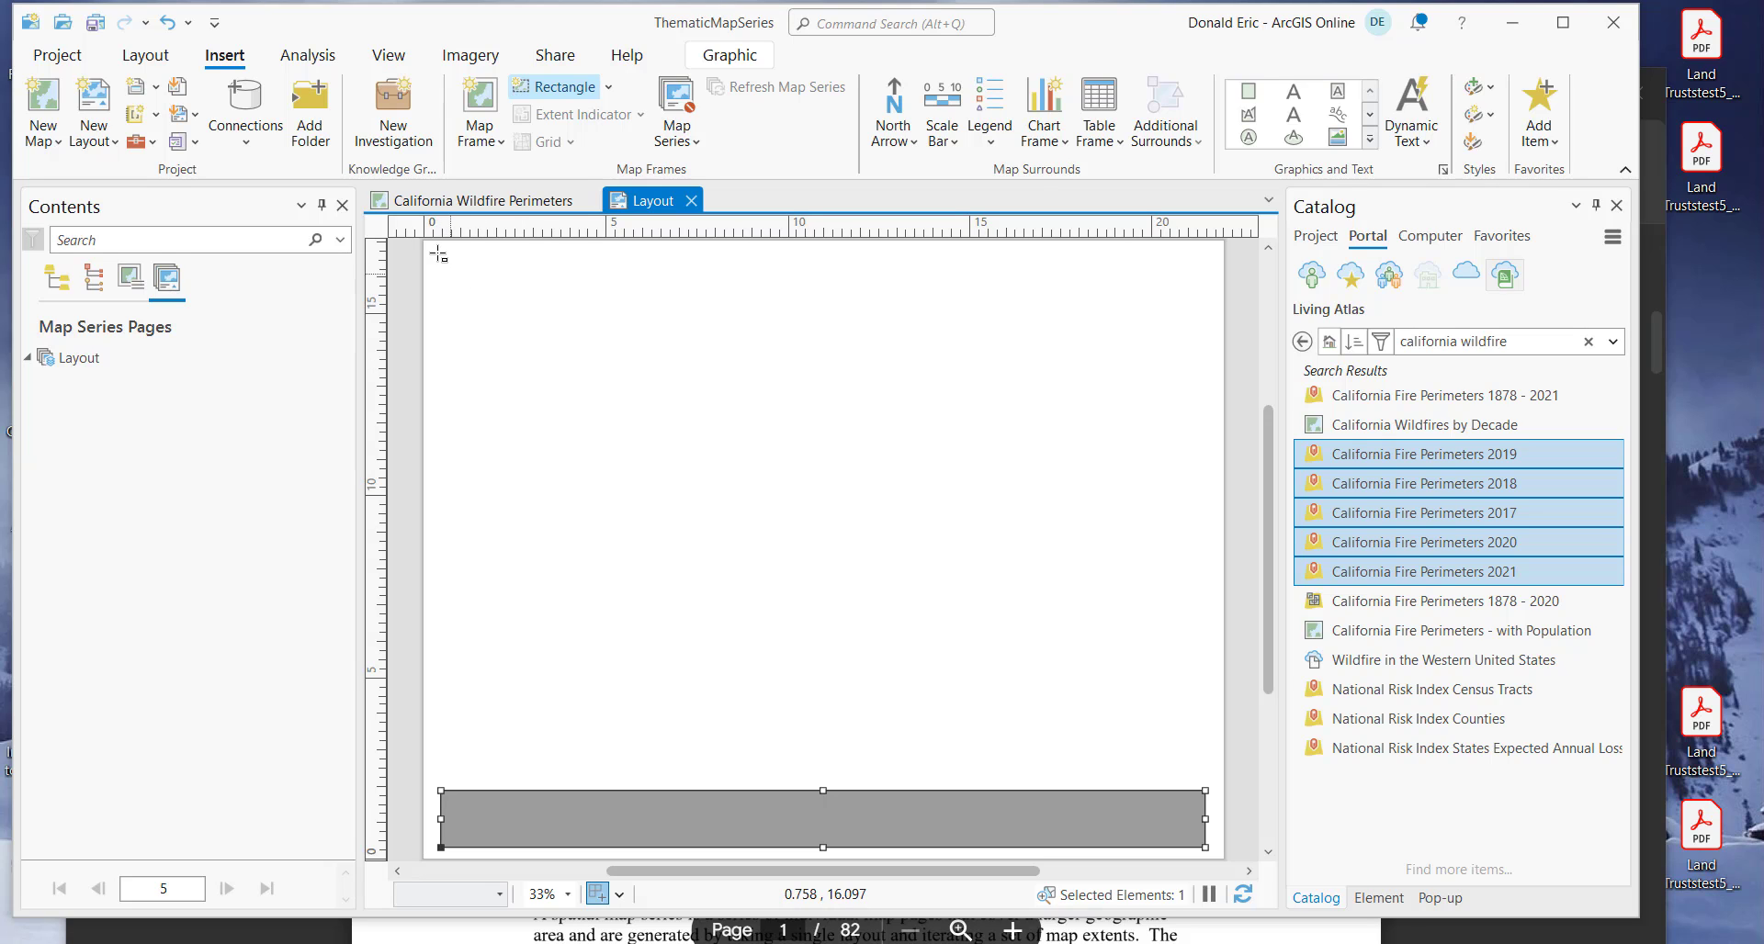
pyautogui.moveTo(434, 251)
pyautogui.mouseDown()
pyautogui.moveTo(807, 543)
pyautogui.moveTo(980, 641)
pyautogui.moveTo(1203, 726)
pyautogui.moveTo(1209, 790)
pyautogui.mouseUp()
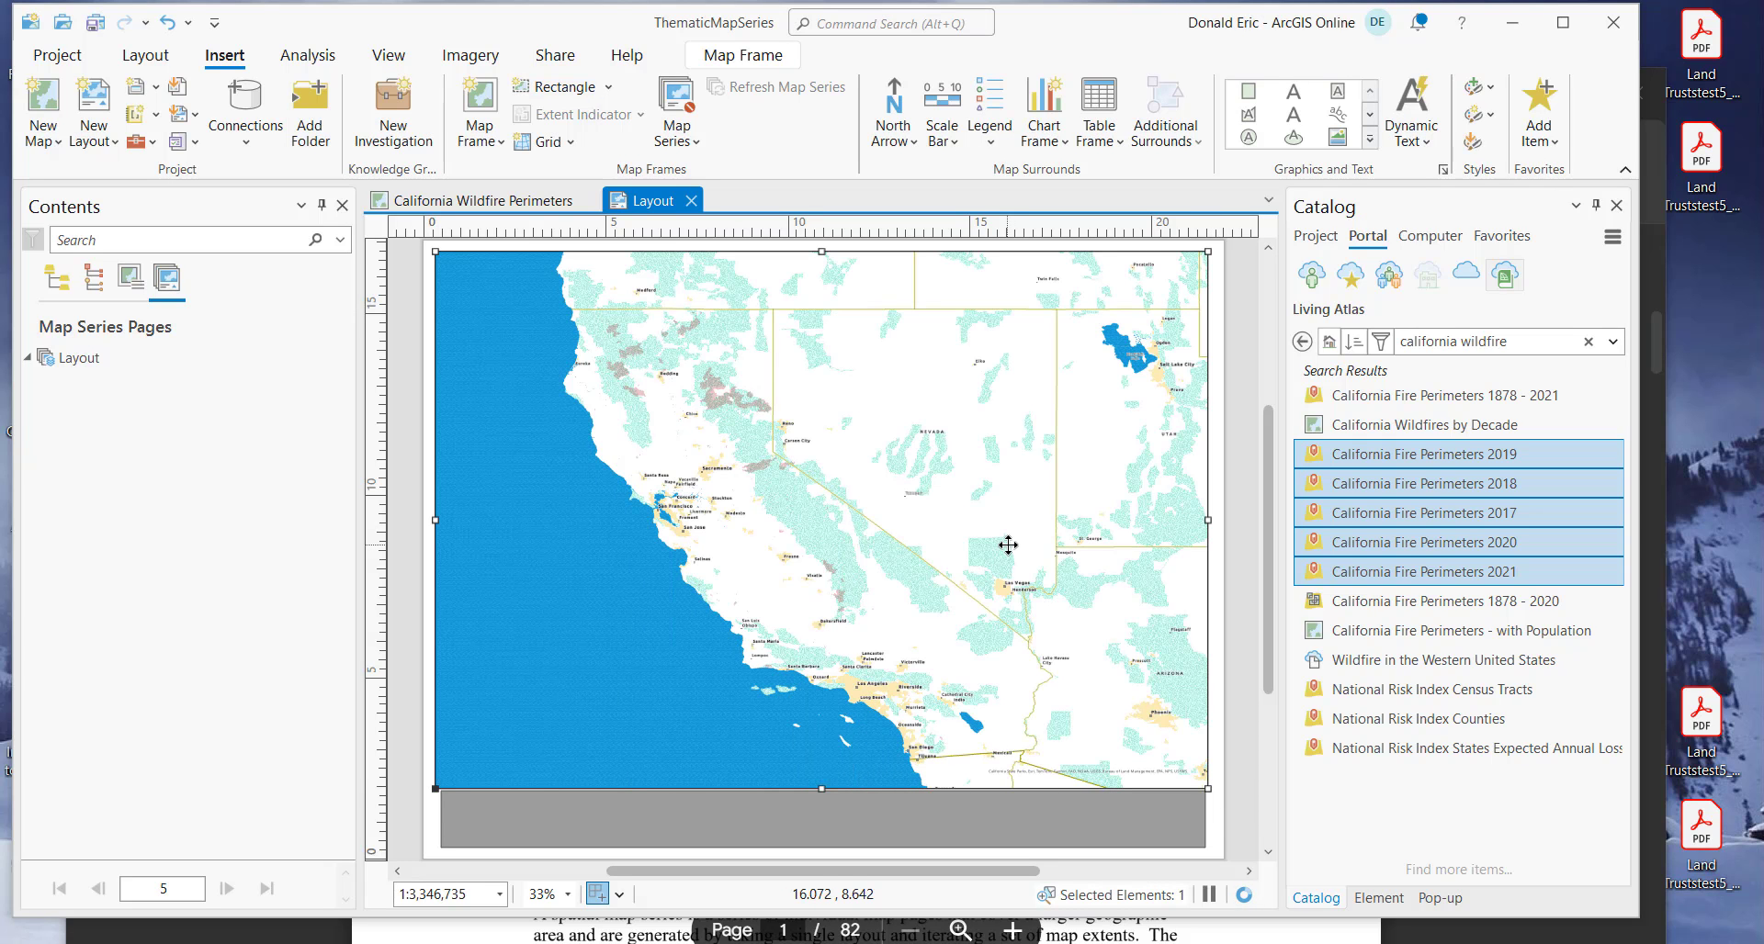
# Step: Create a thematic map series for the layout, using the map frame and the California Fire Layers radio group
pyautogui.click(696, 152)
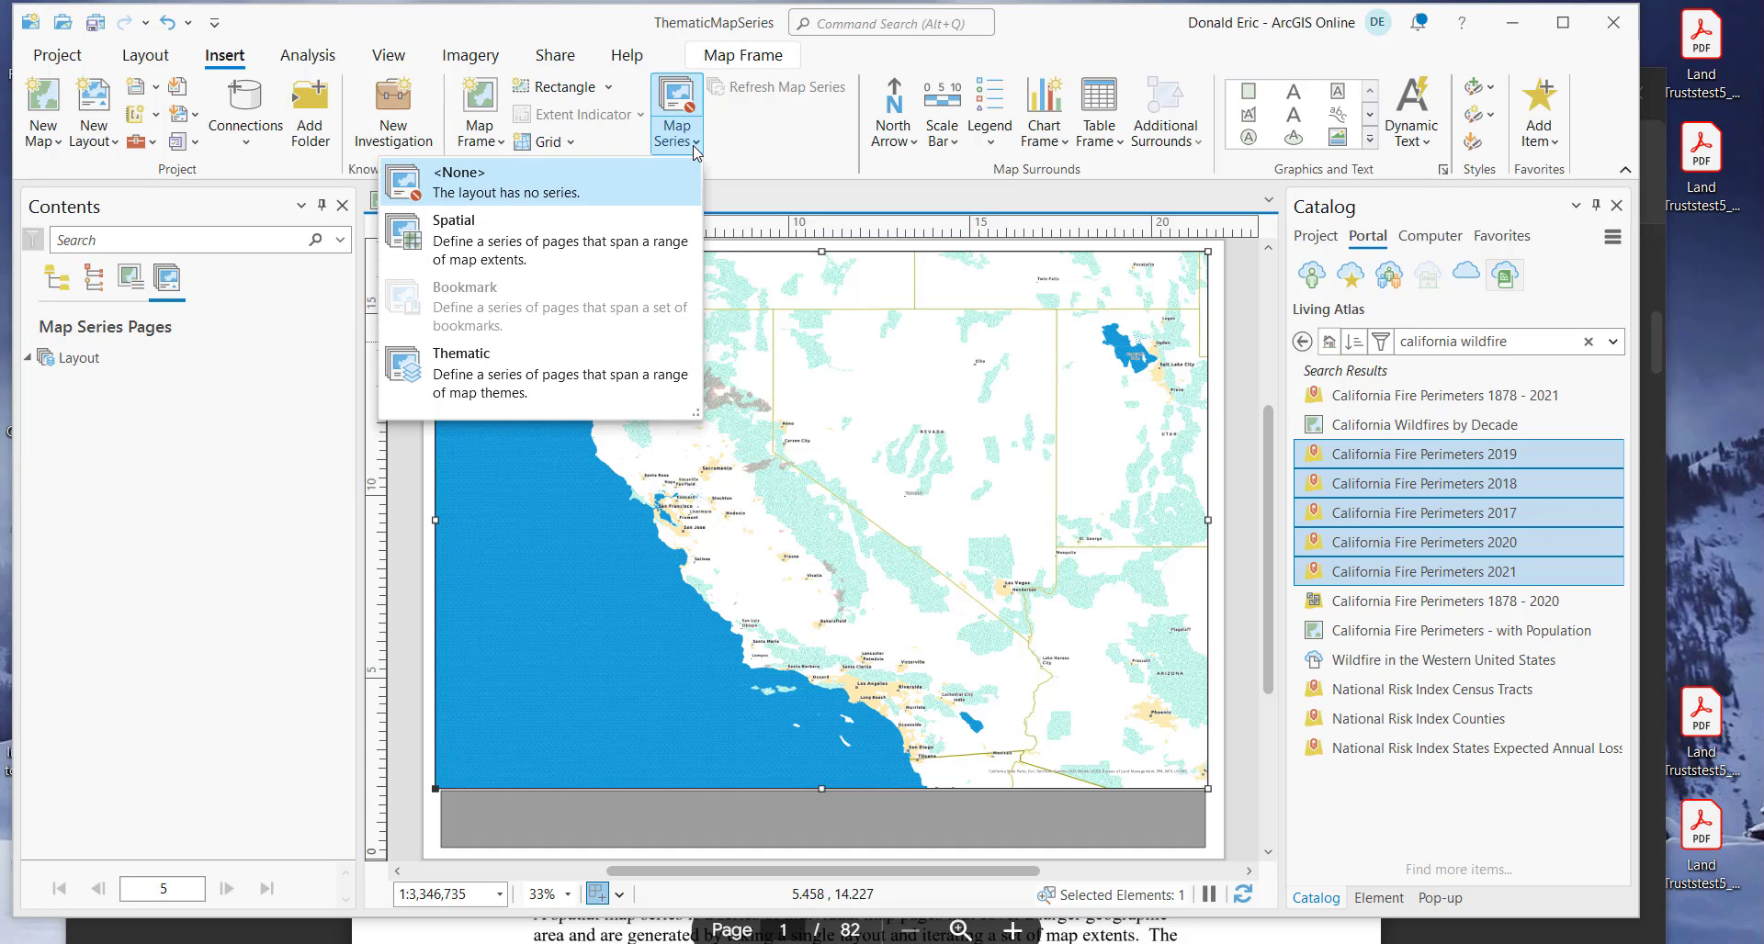
pyautogui.click(471, 394)
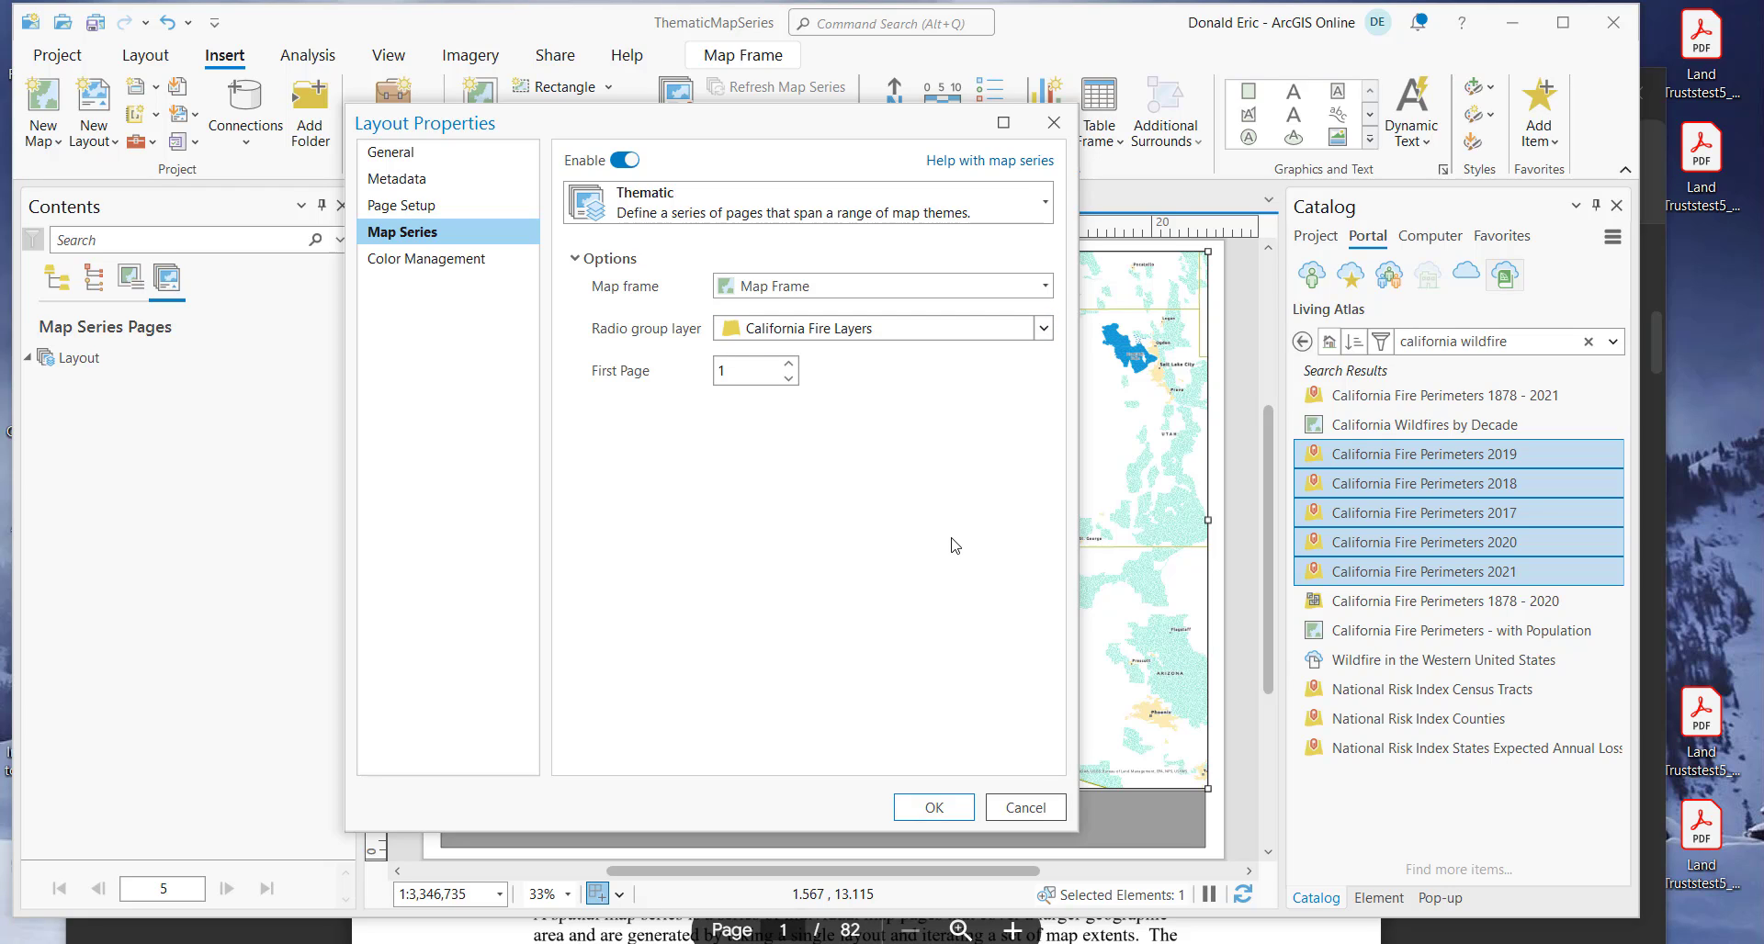
pyautogui.click(946, 815)
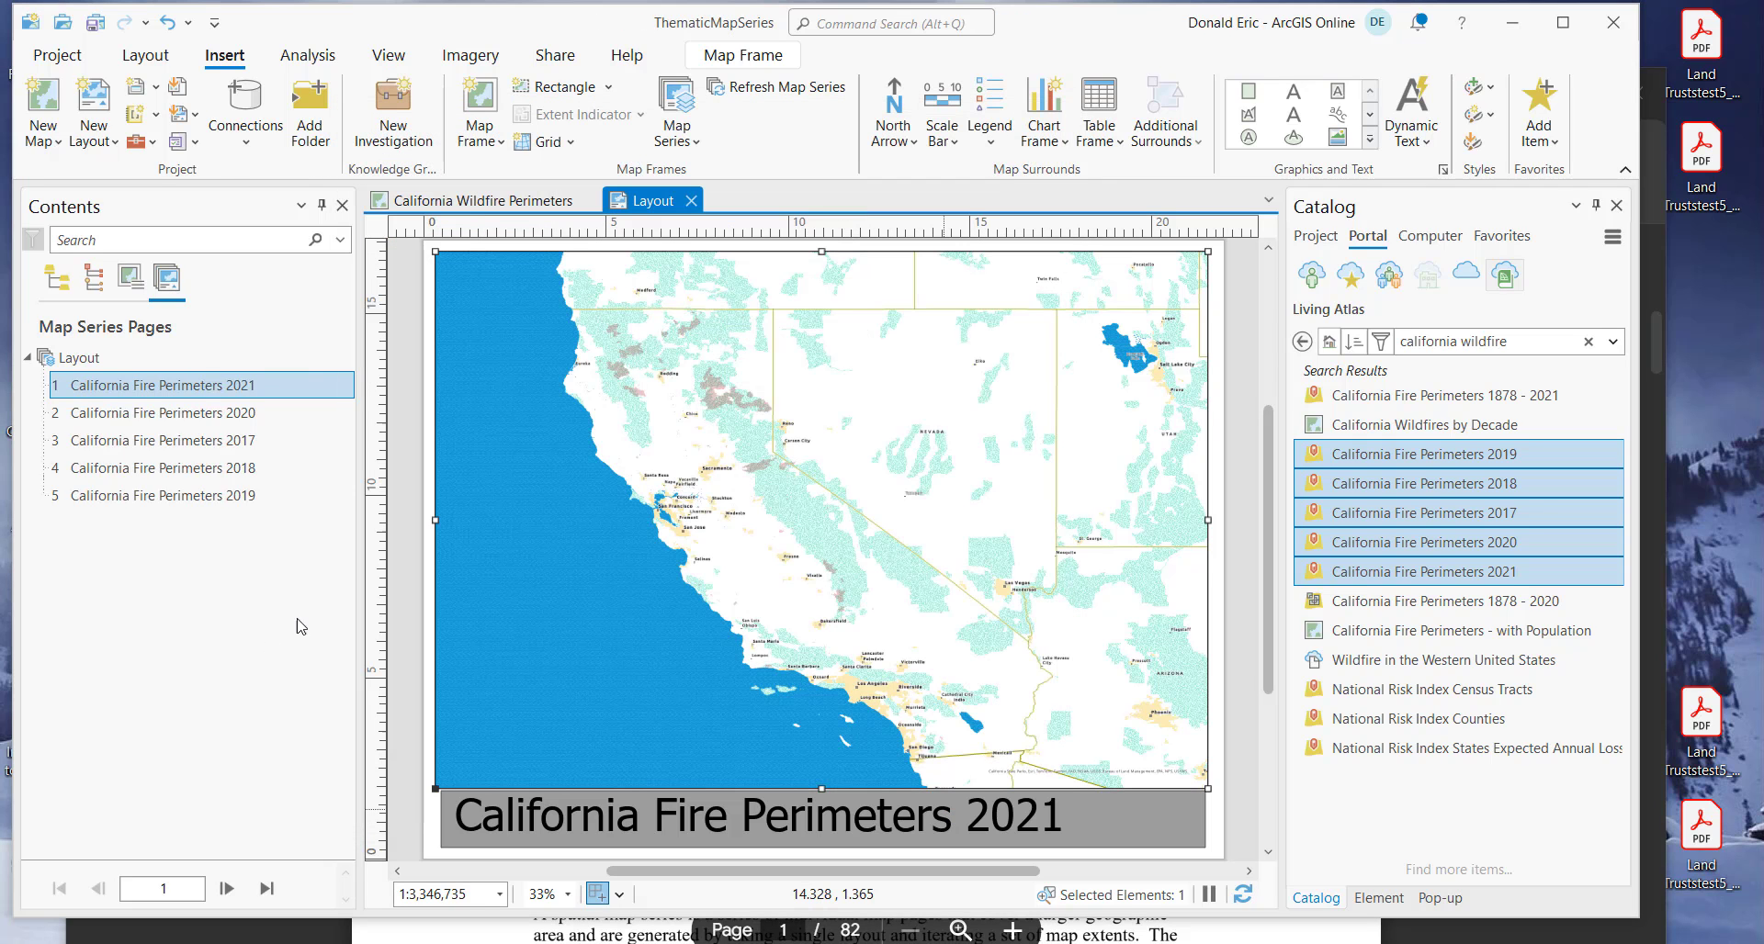
# Step: Preview the 2020, 2017 and 2018 map series pages, checking the page title and the available map series dynamic text
pyautogui.click(233, 418)
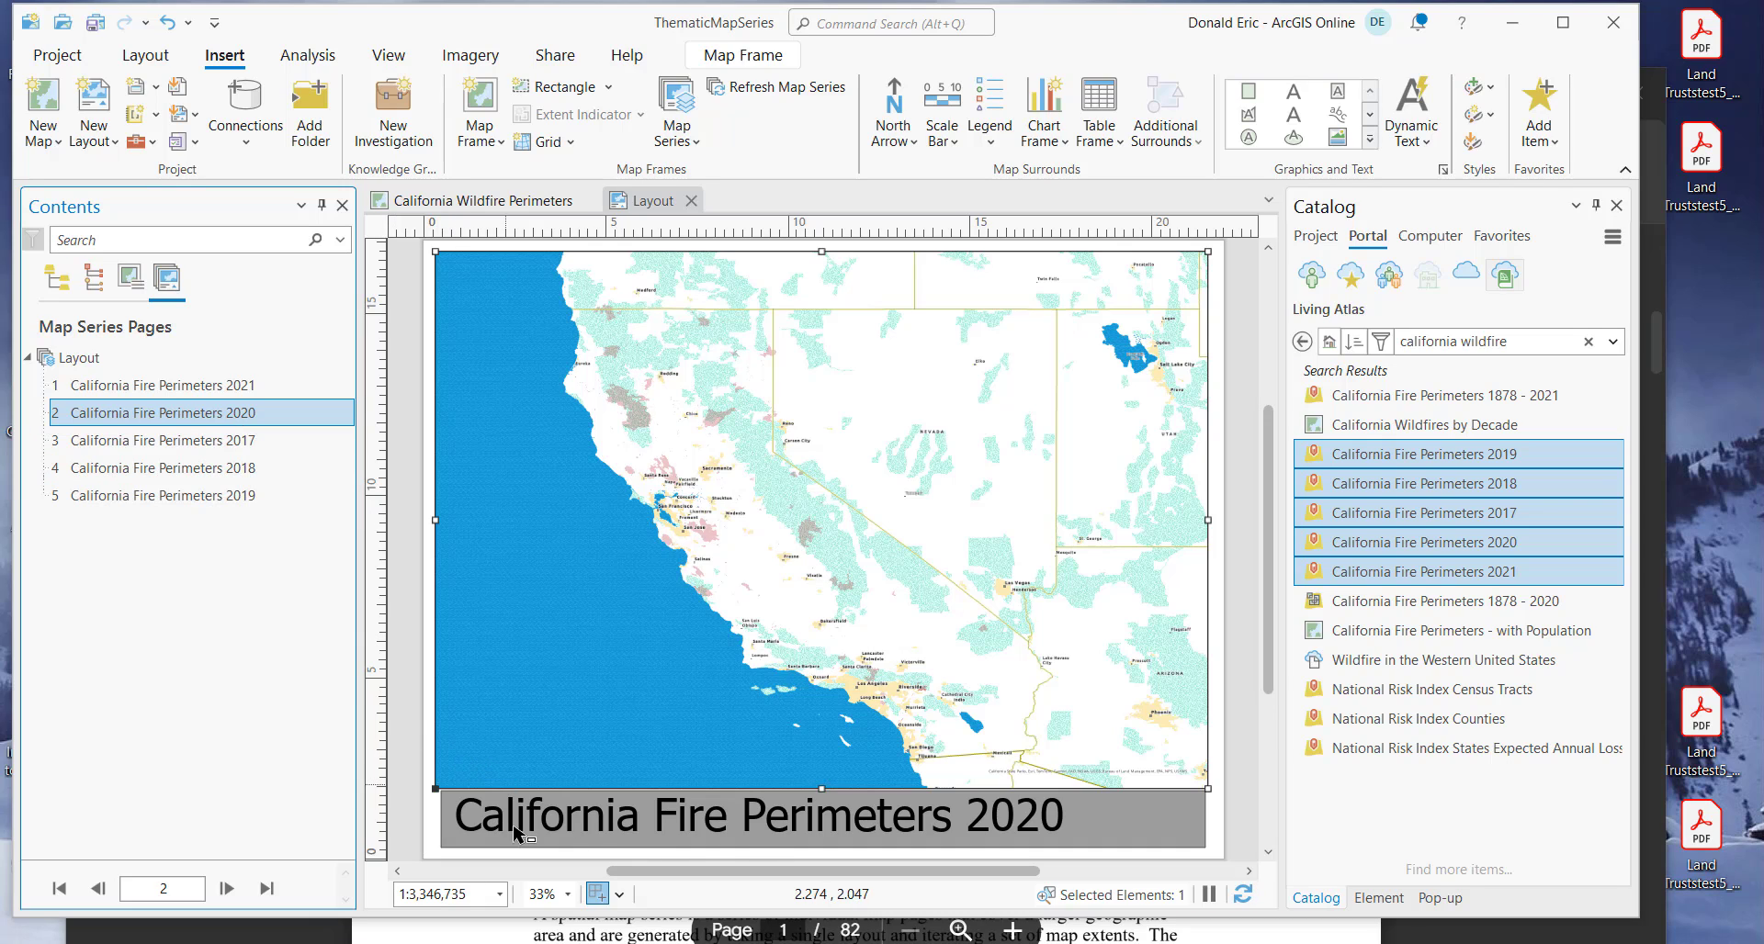
pyautogui.click(252, 447)
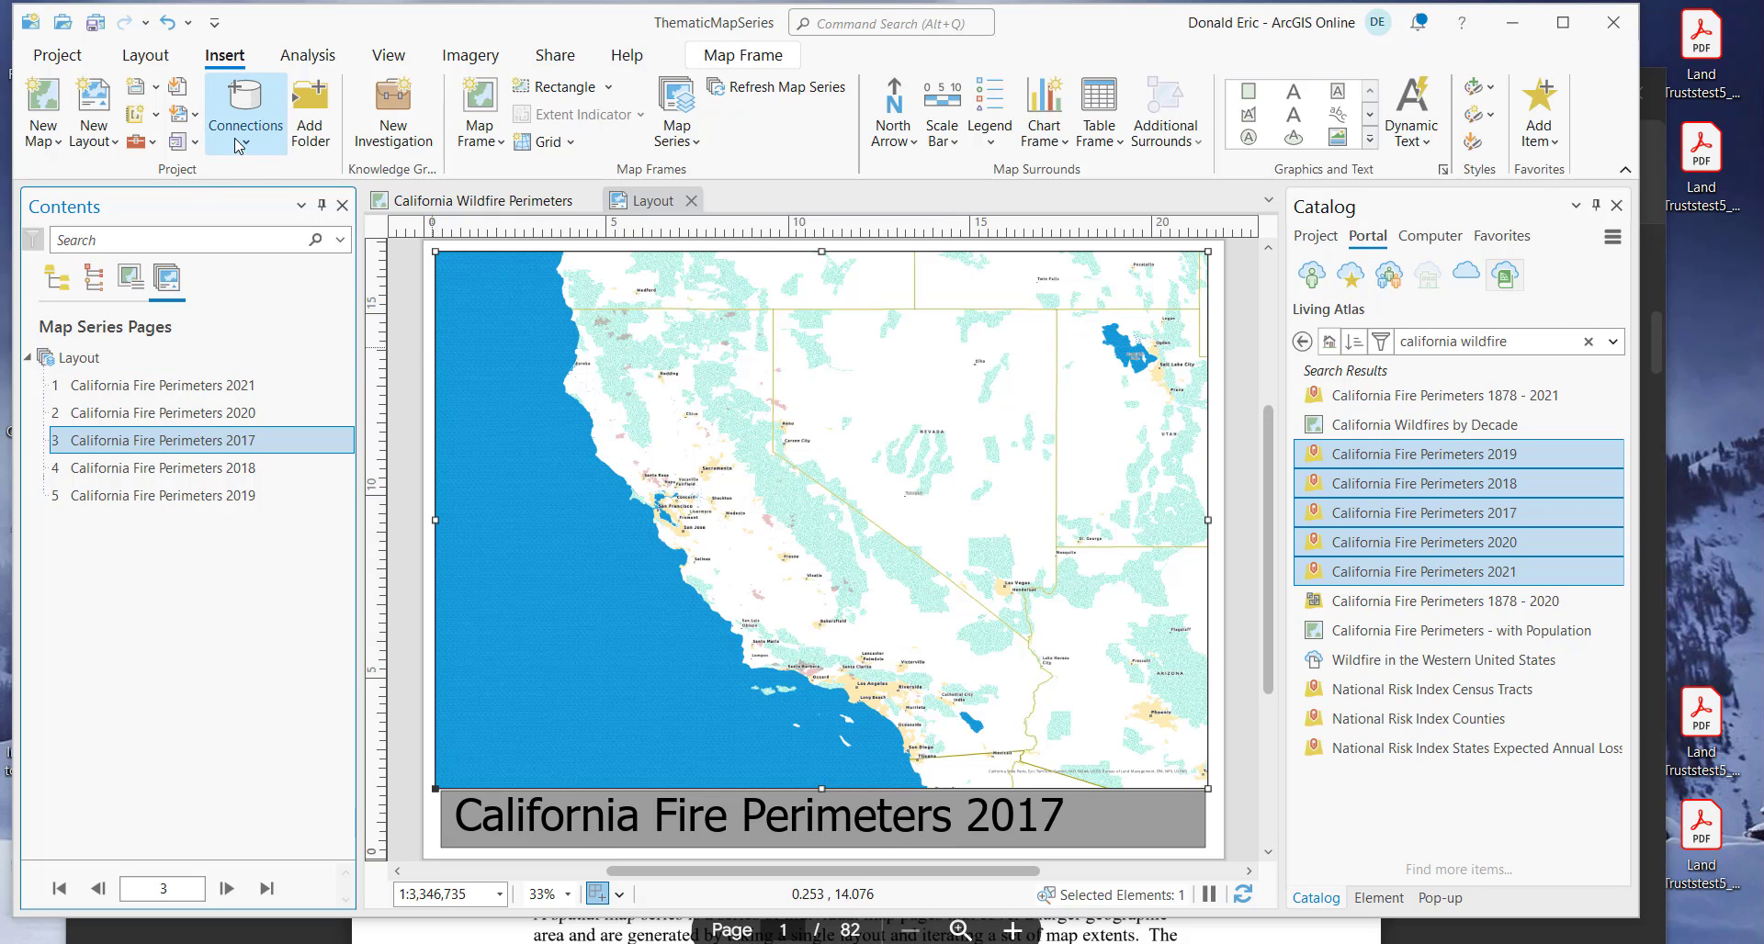
pyautogui.click(689, 827)
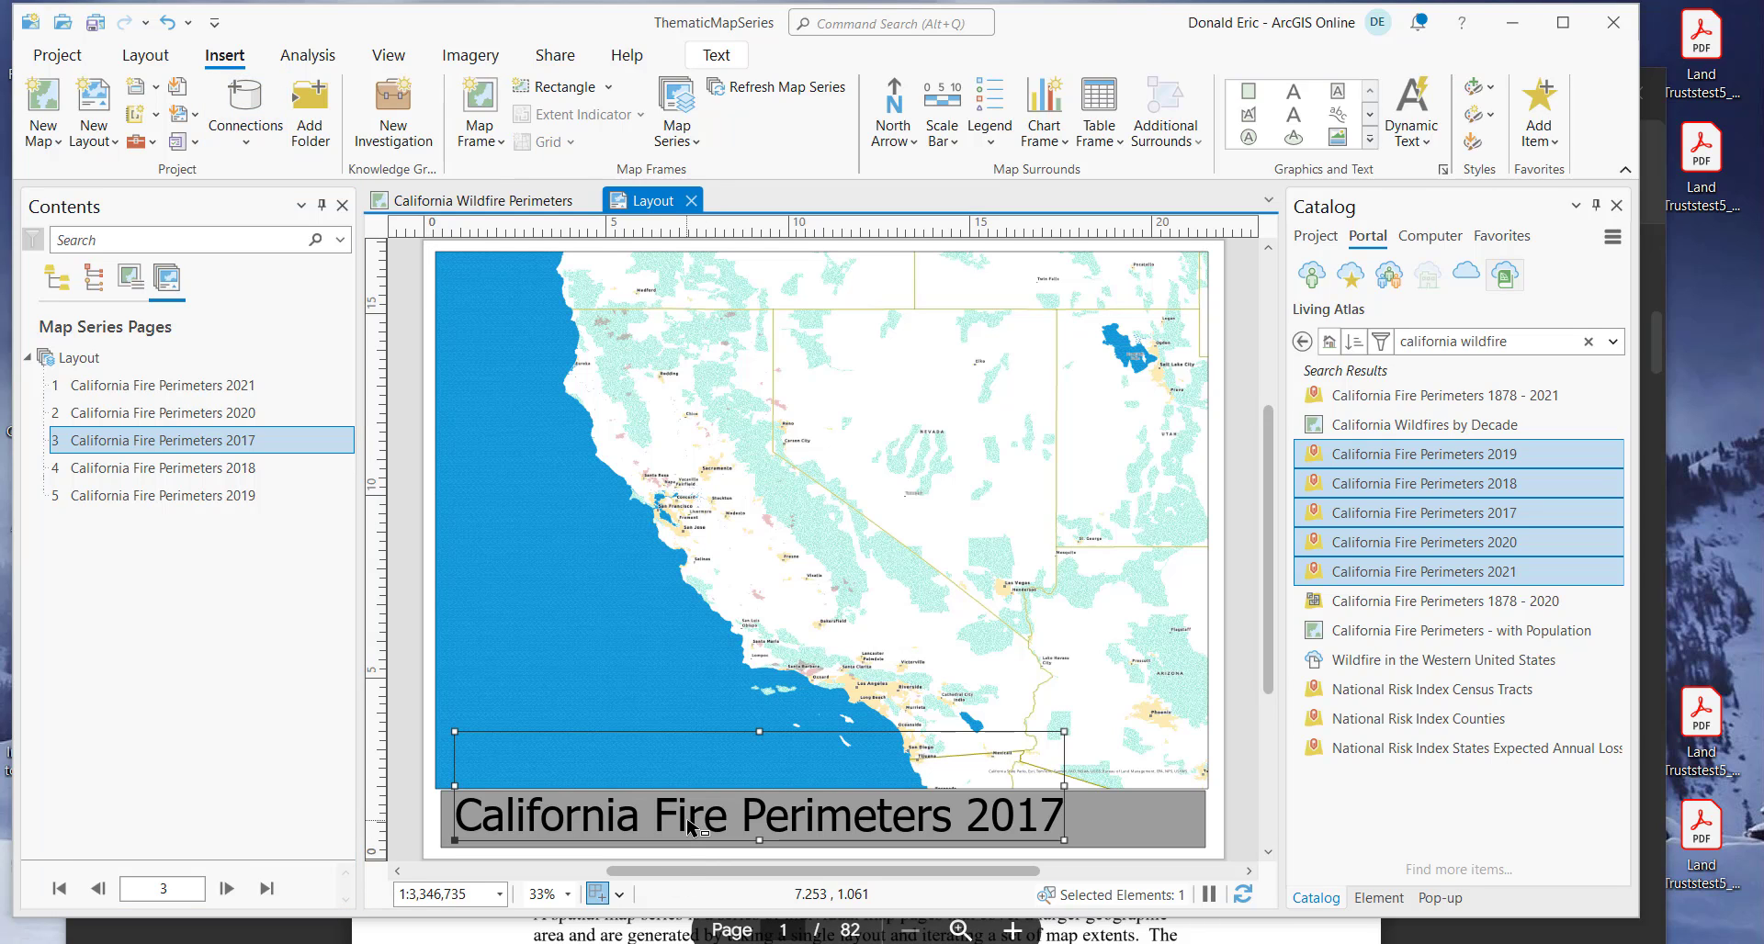
pyautogui.click(1431, 147)
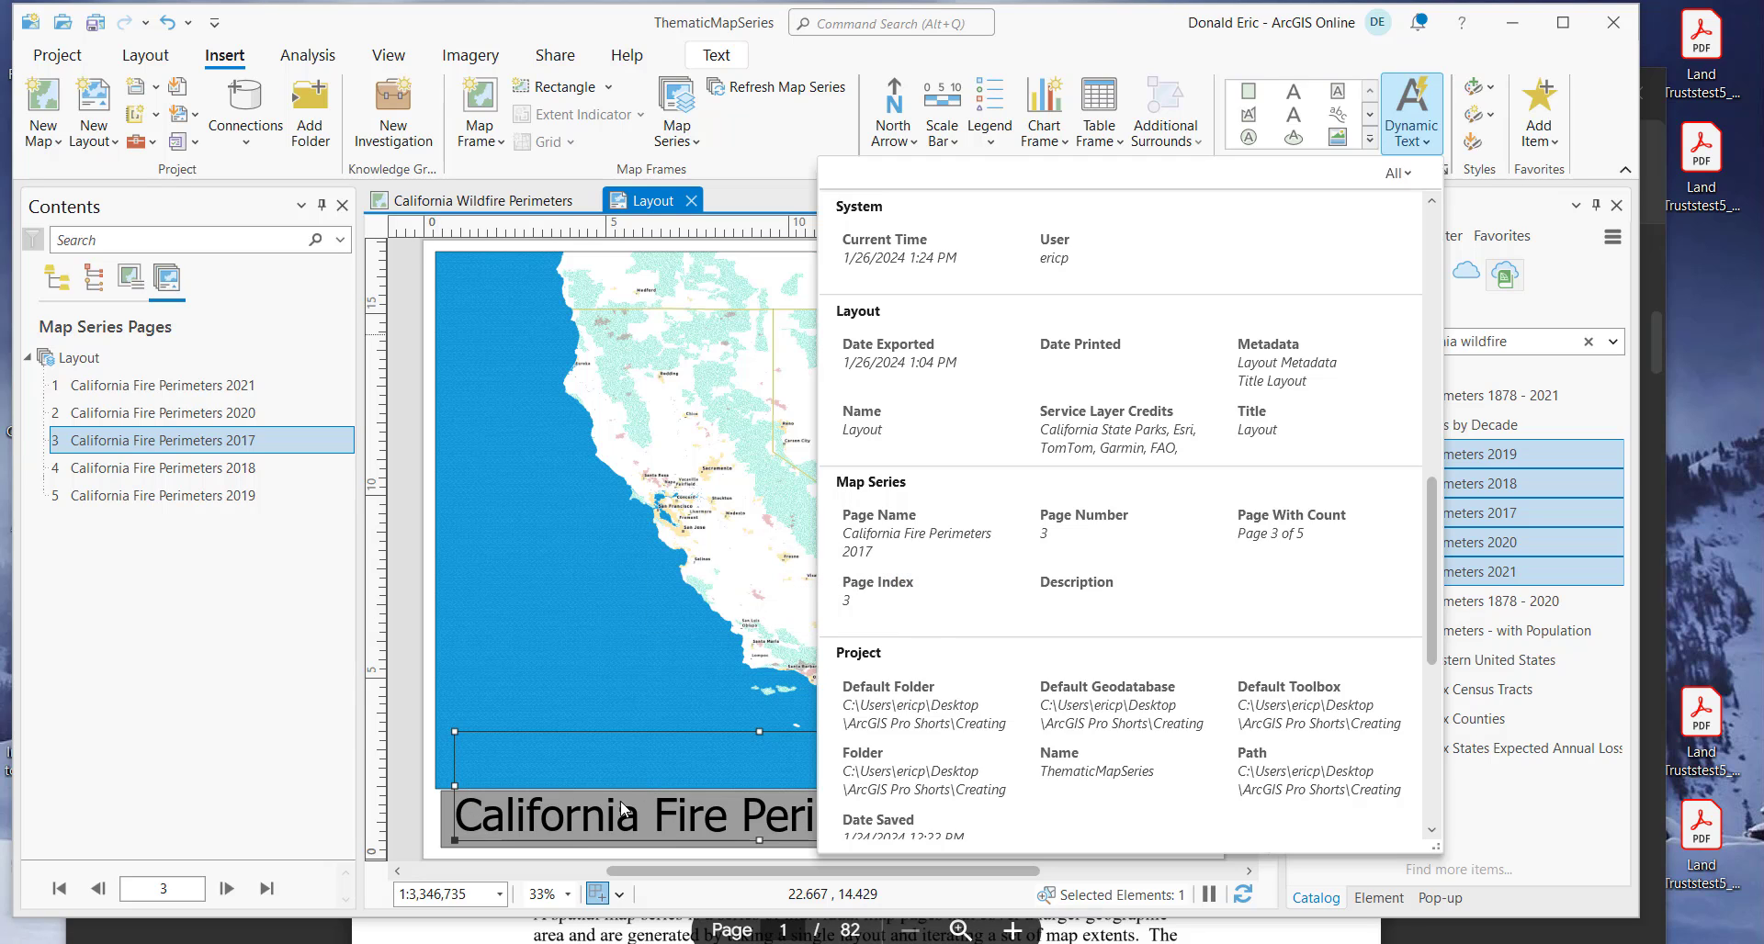
pyautogui.click(1133, 50)
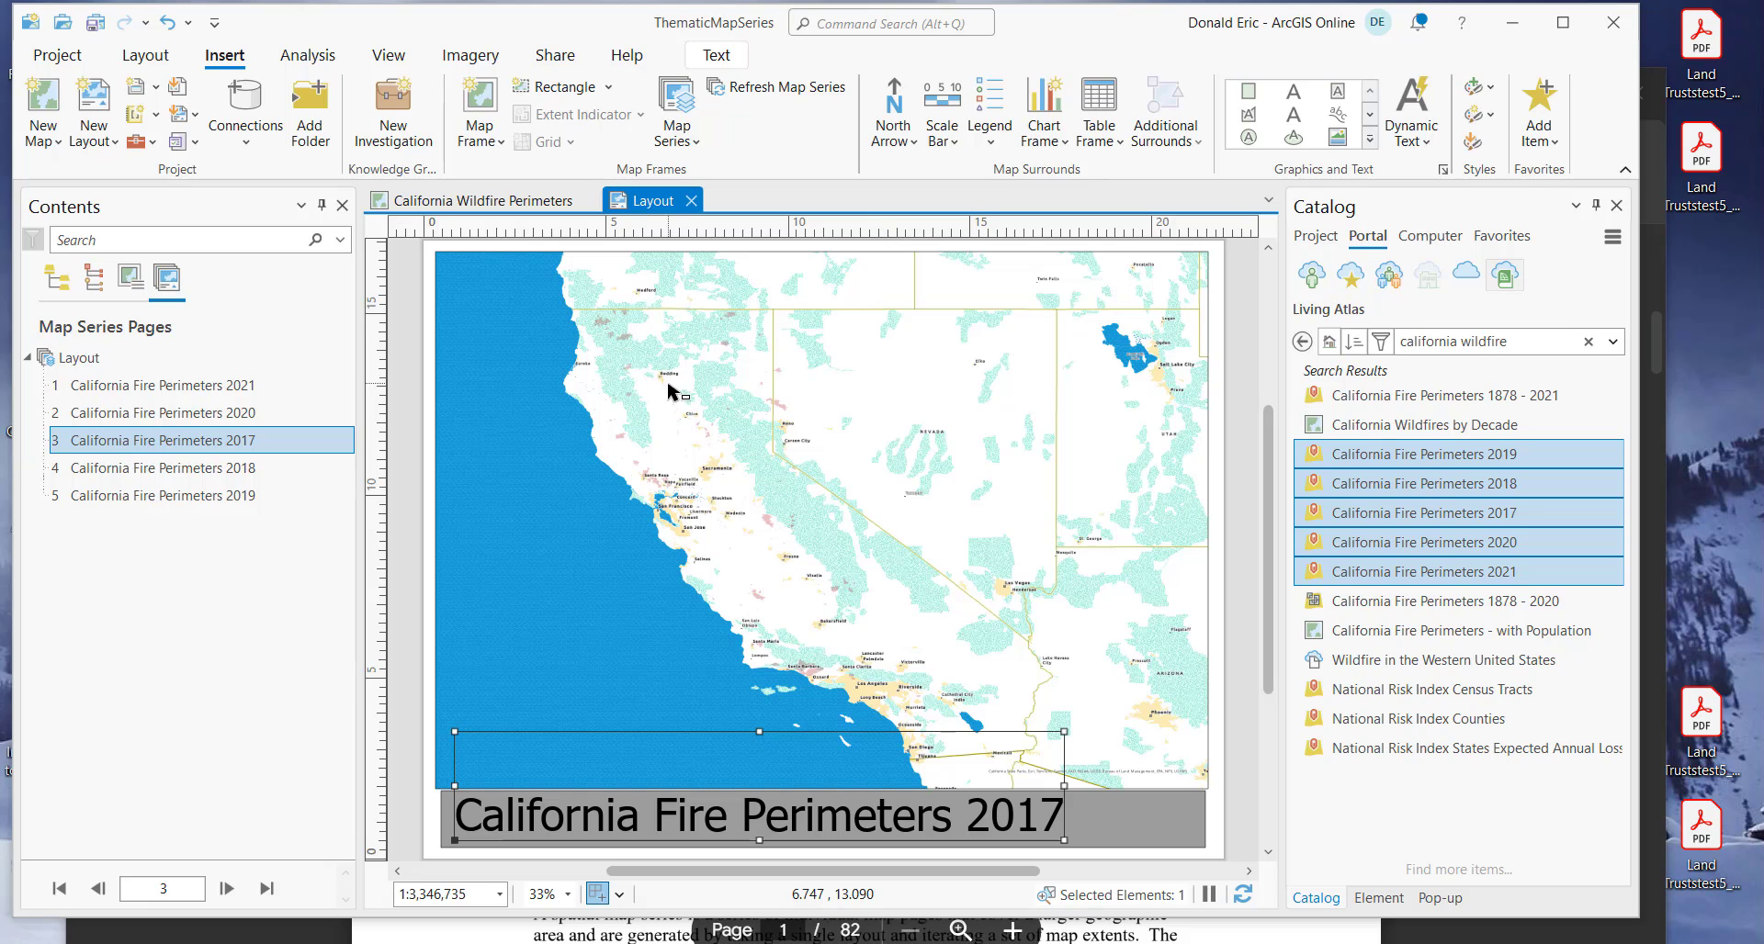
pyautogui.doubleClick(225, 479)
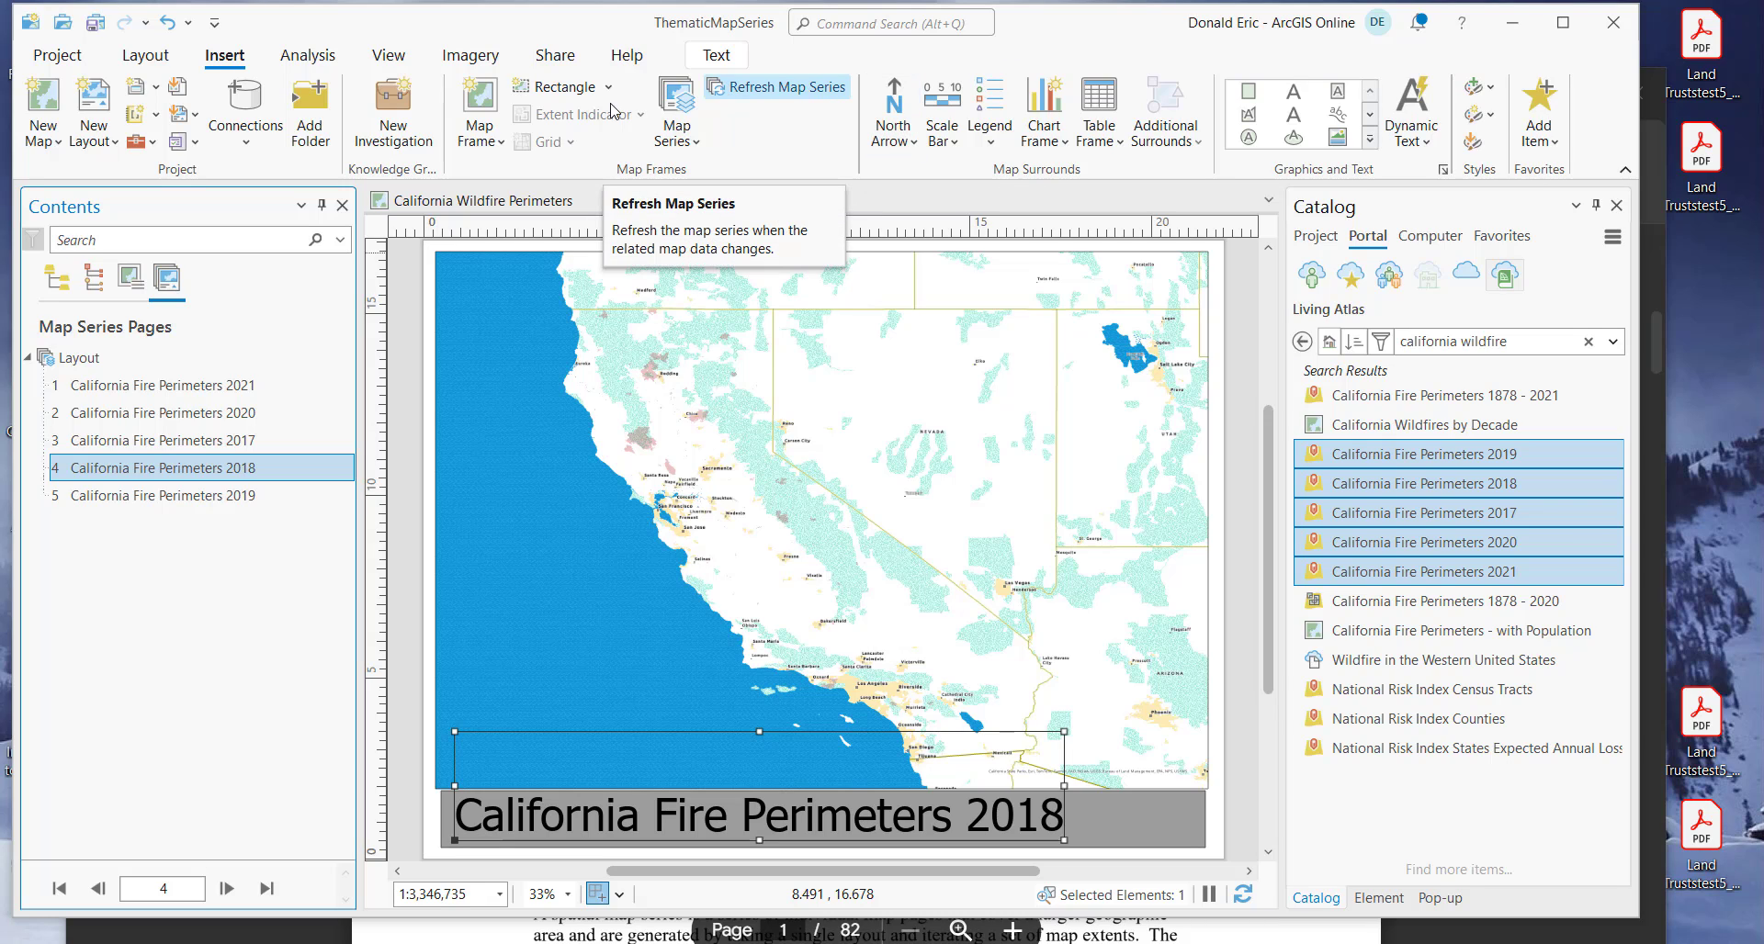
# Step: Export the map series layout as a PDF named Layout2.pdf in the ThematicMapSeries folder
pyautogui.click(556, 57)
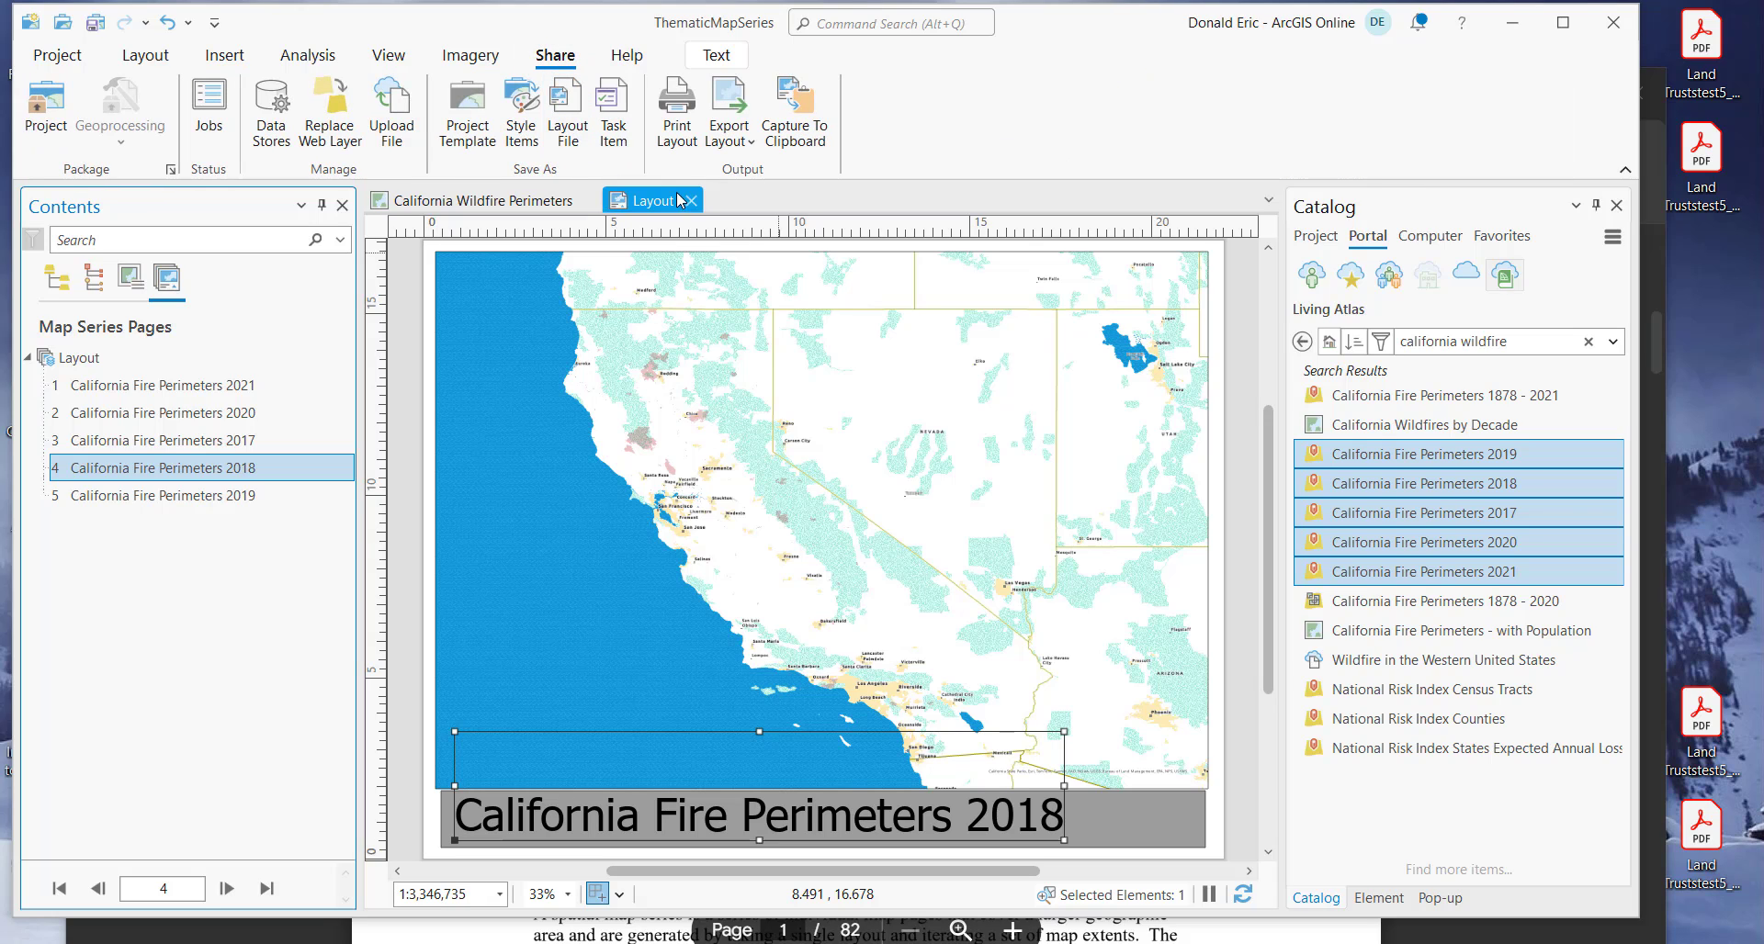
pyautogui.click(731, 115)
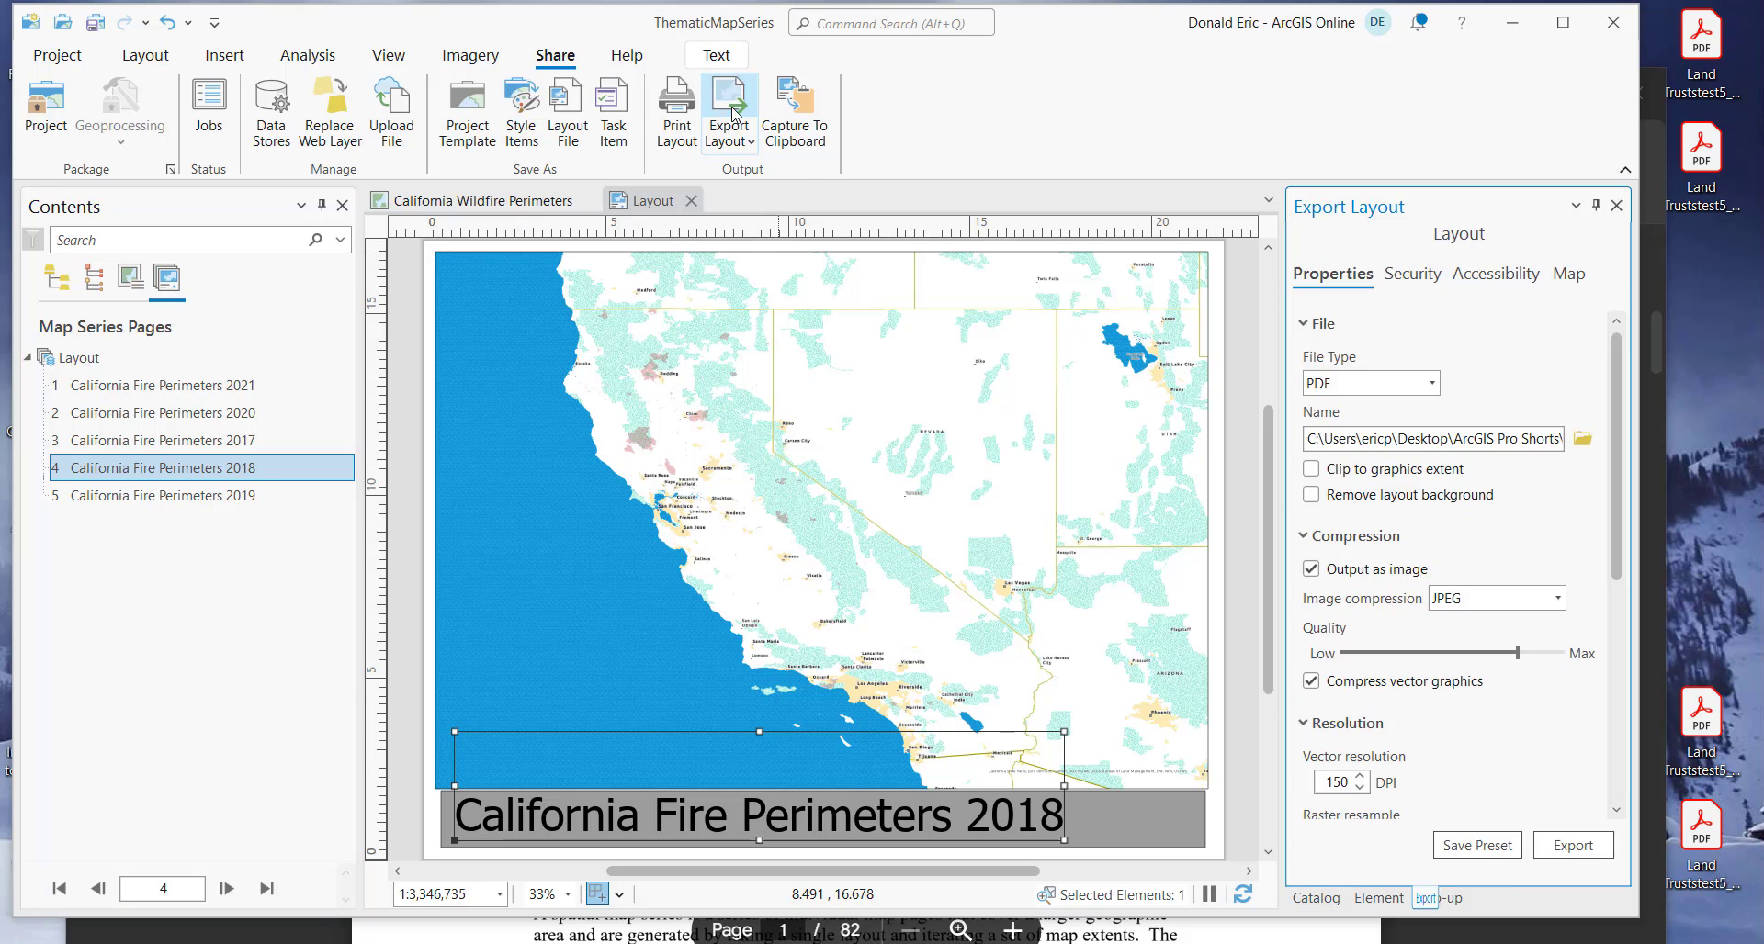
pyautogui.click(1540, 440)
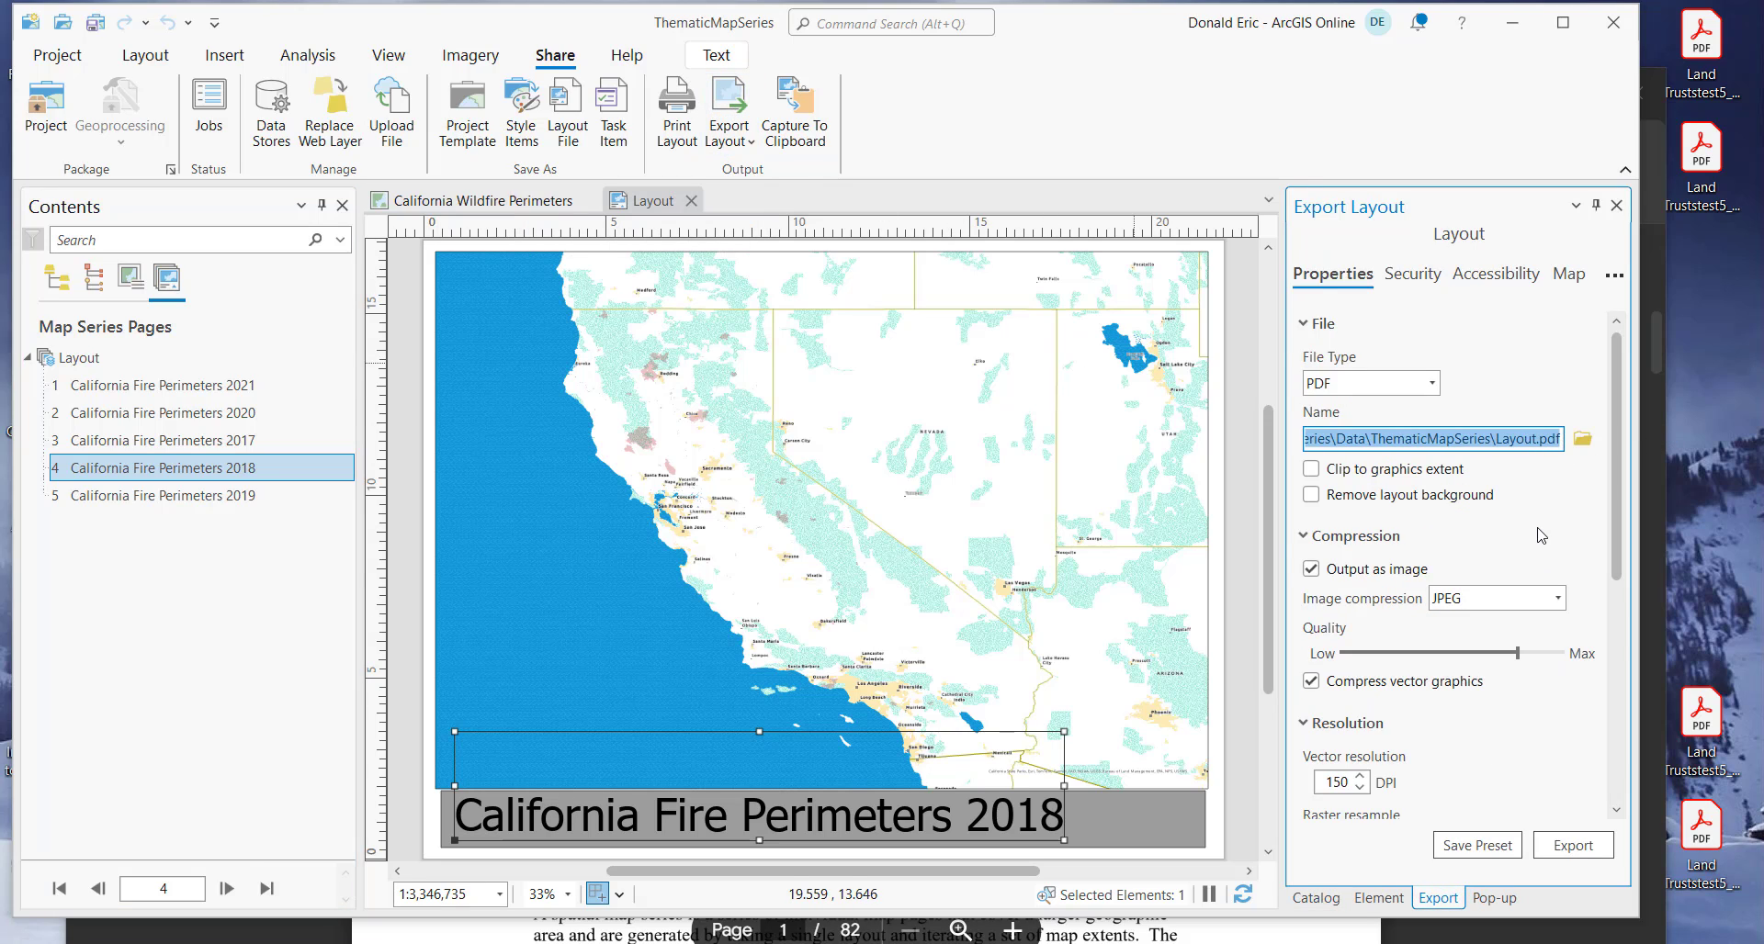
pyautogui.click(1533, 440)
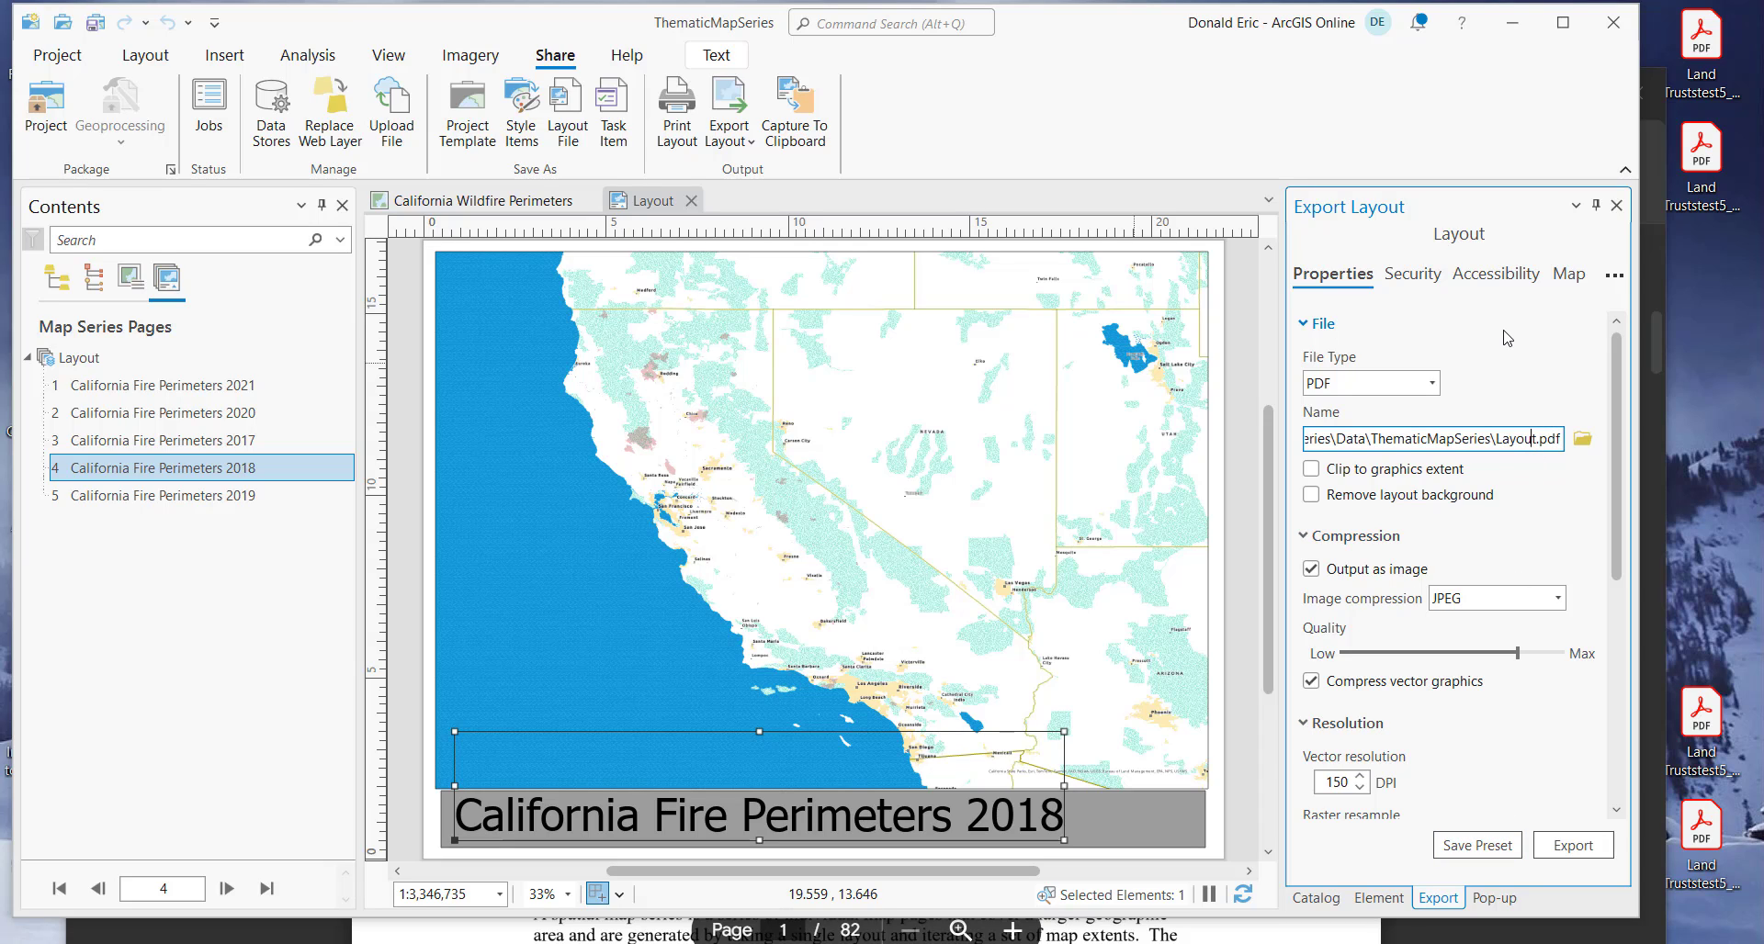
pyautogui.write('2')
pyautogui.click(1573, 846)
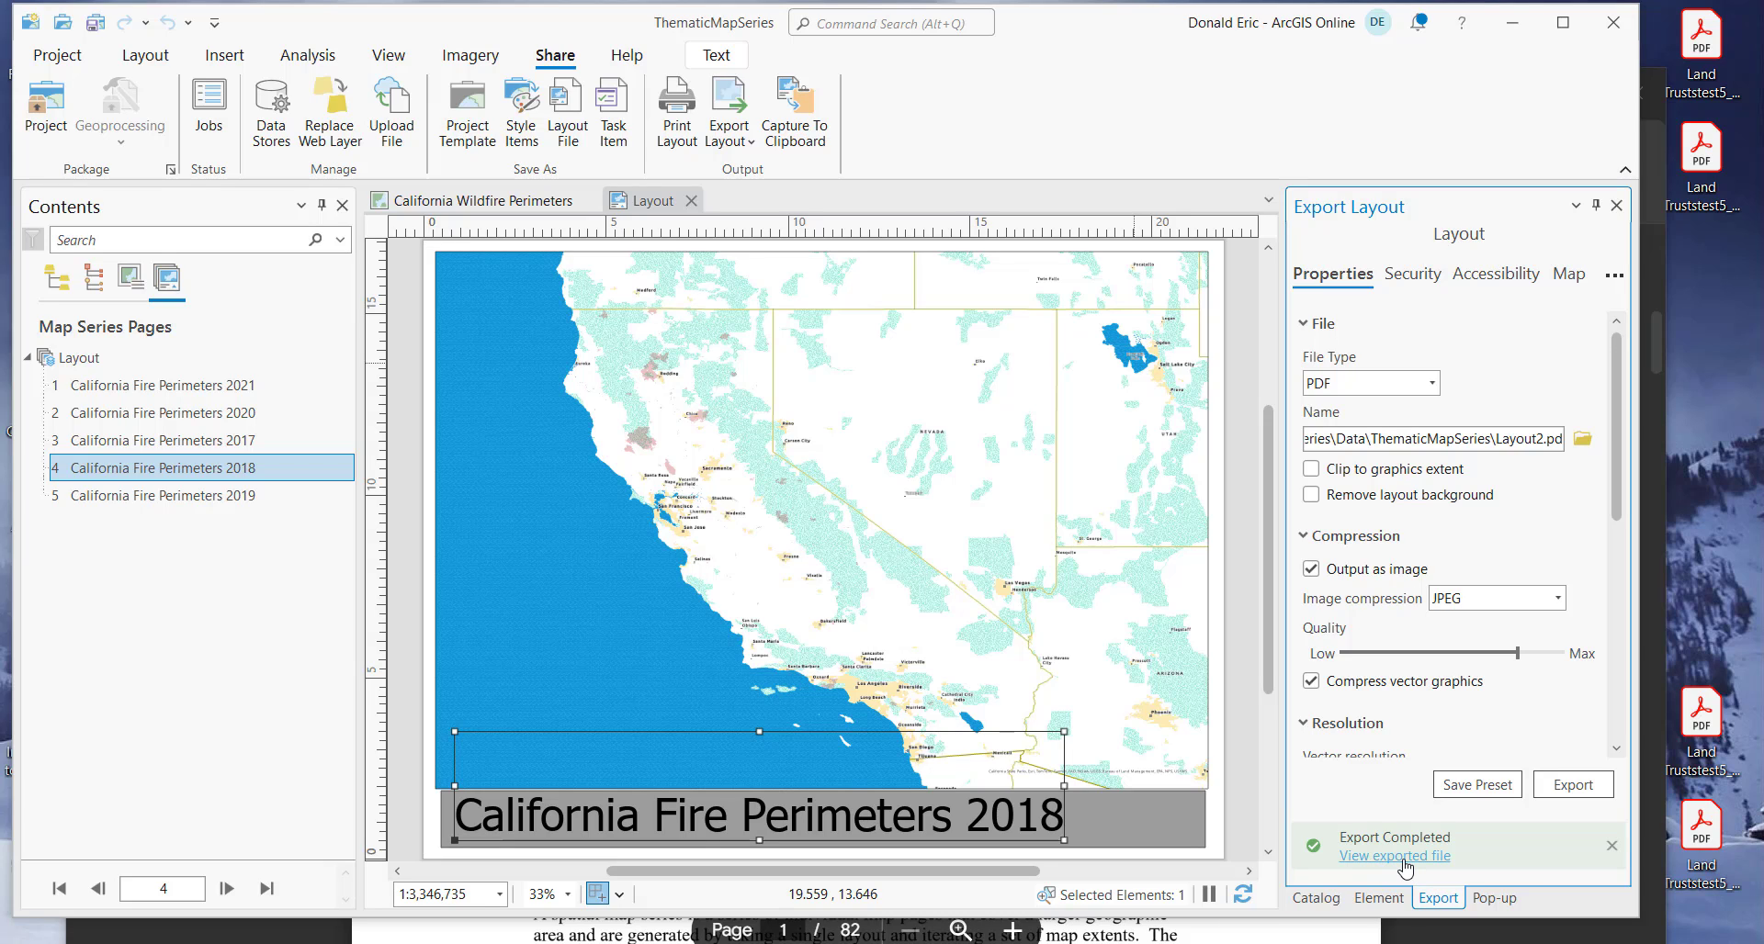
# Step: Open the exported Layout2.pdf and page through to the last map page and back to the first
pyautogui.click(1343, 856)
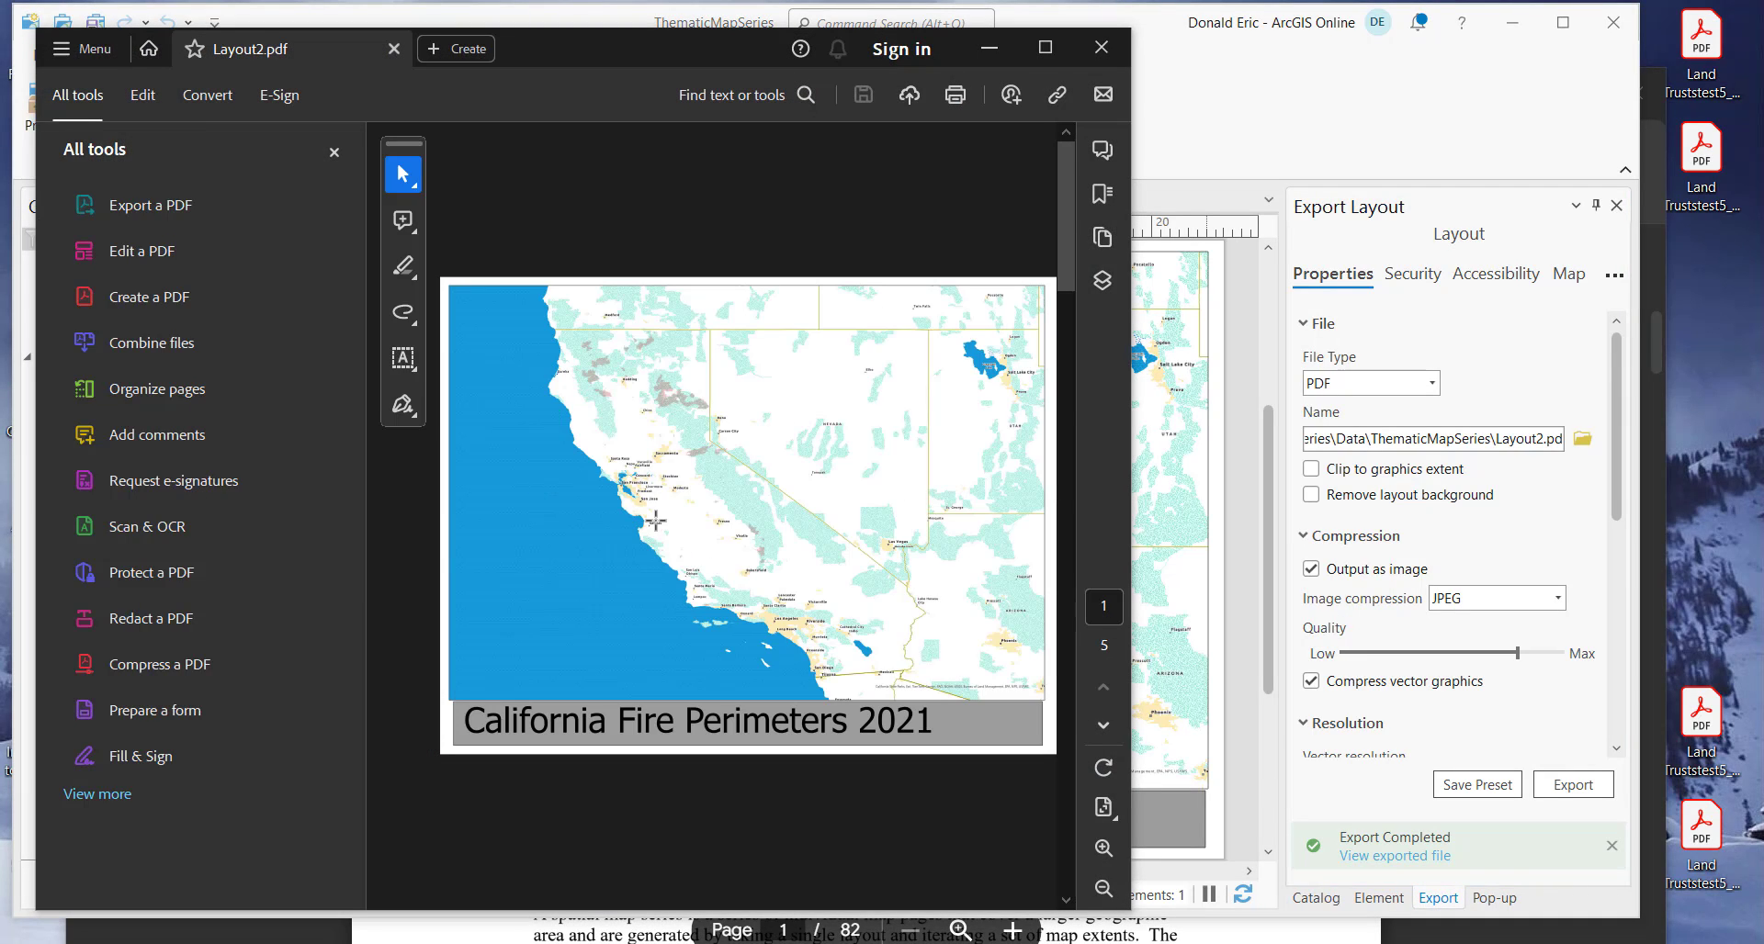
pyautogui.scroll(-1, 654, 522)
pyautogui.scroll(-1, 646, 524)
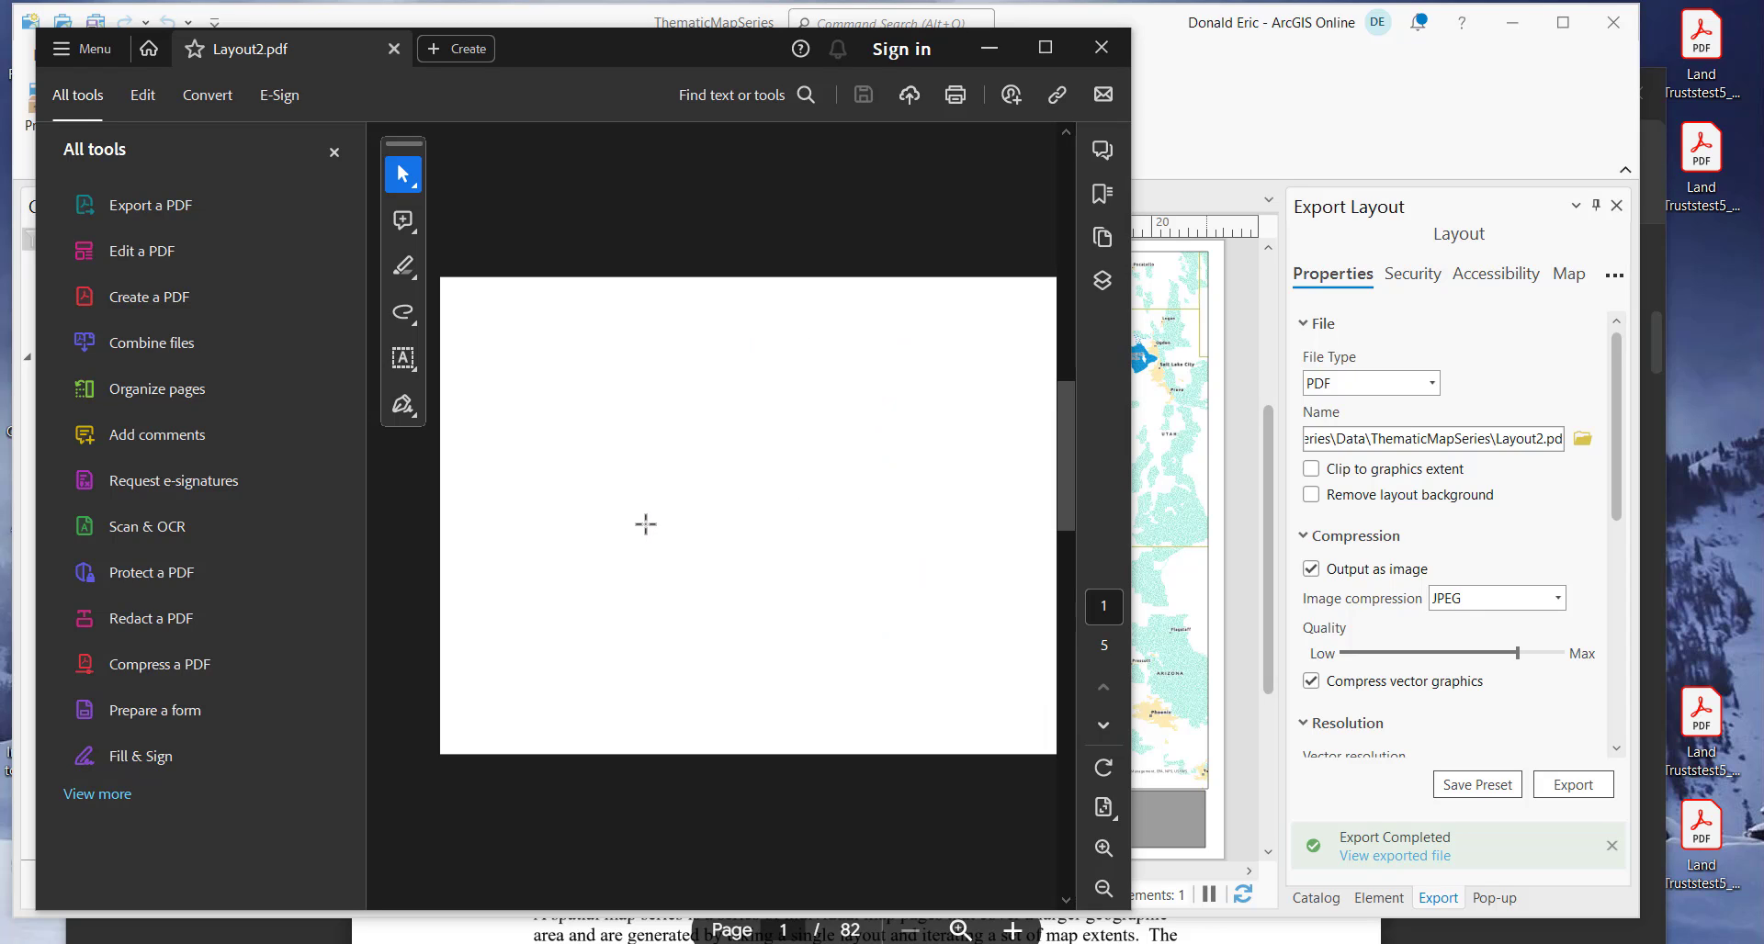
pyautogui.click(1103, 728)
pyautogui.click(1104, 728)
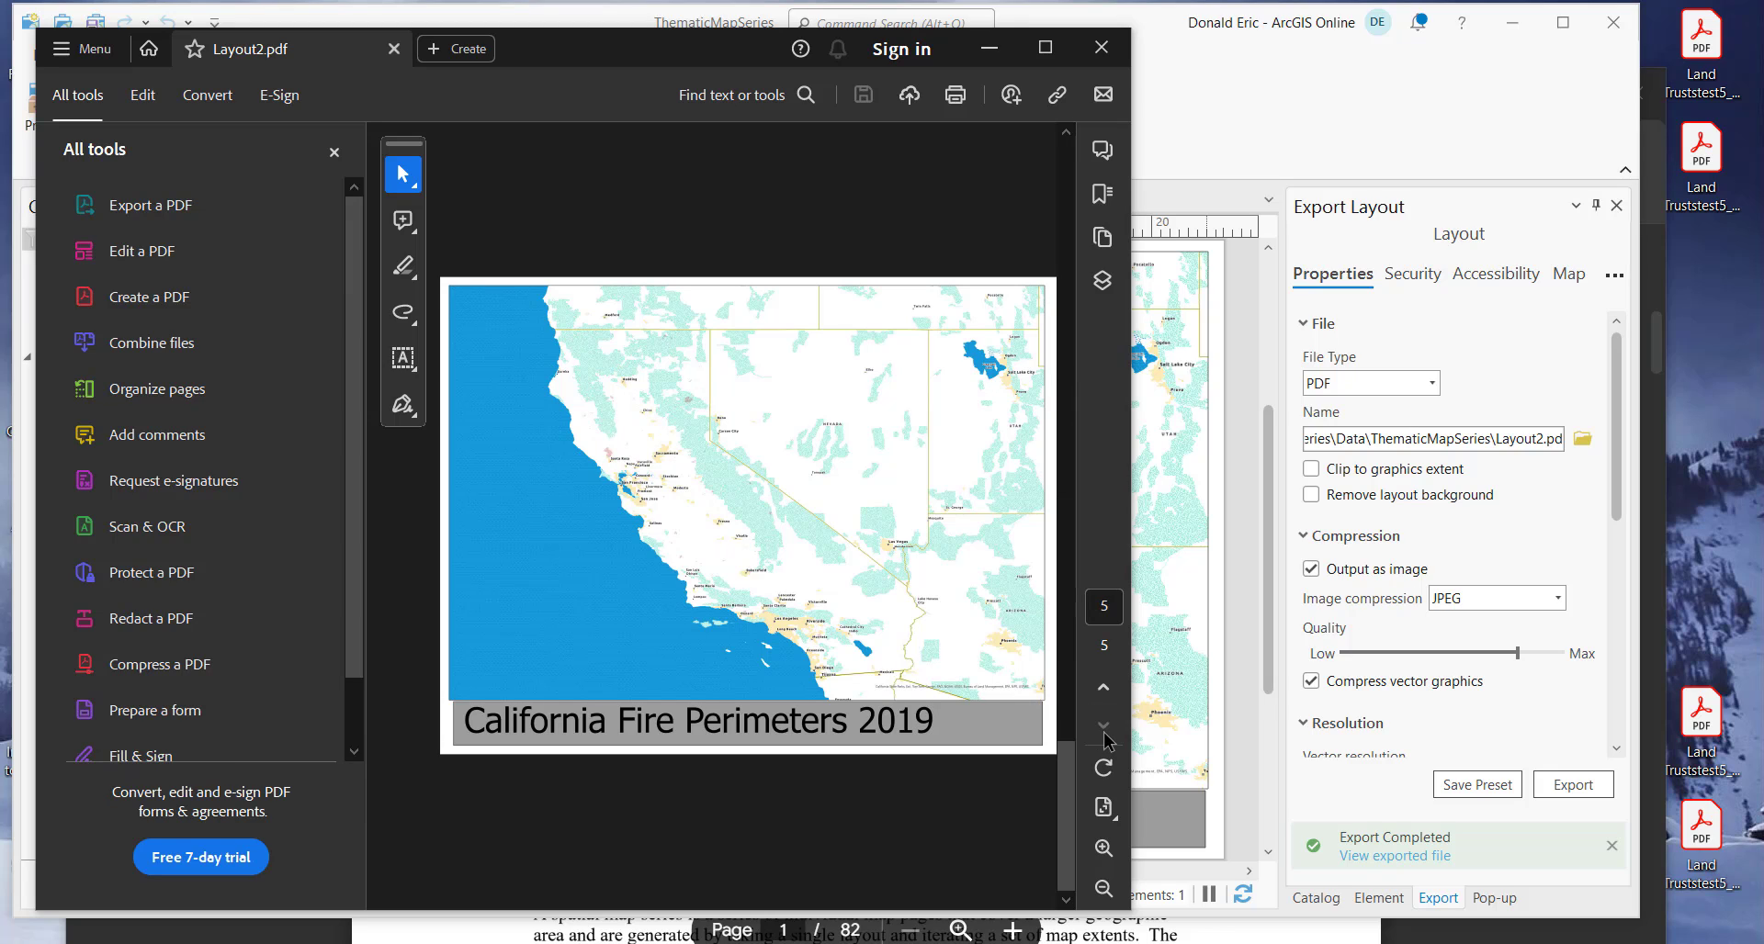
pyautogui.click(1104, 689)
pyautogui.click(1104, 689)
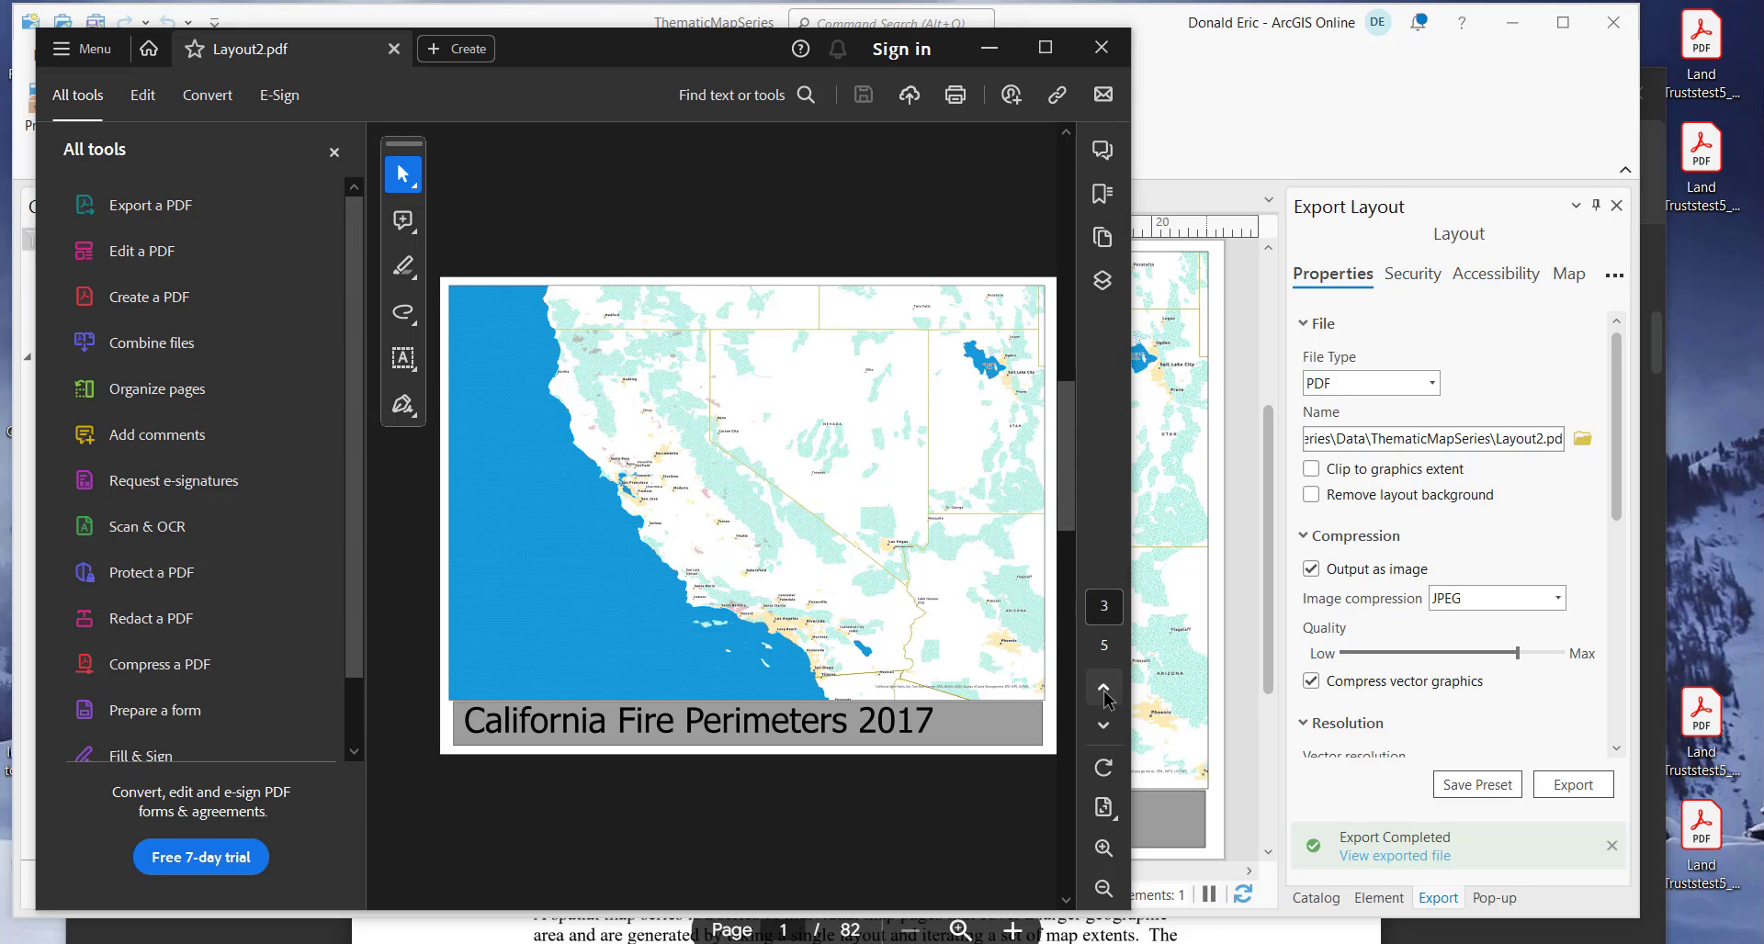
pyautogui.click(1104, 689)
pyautogui.click(1103, 689)
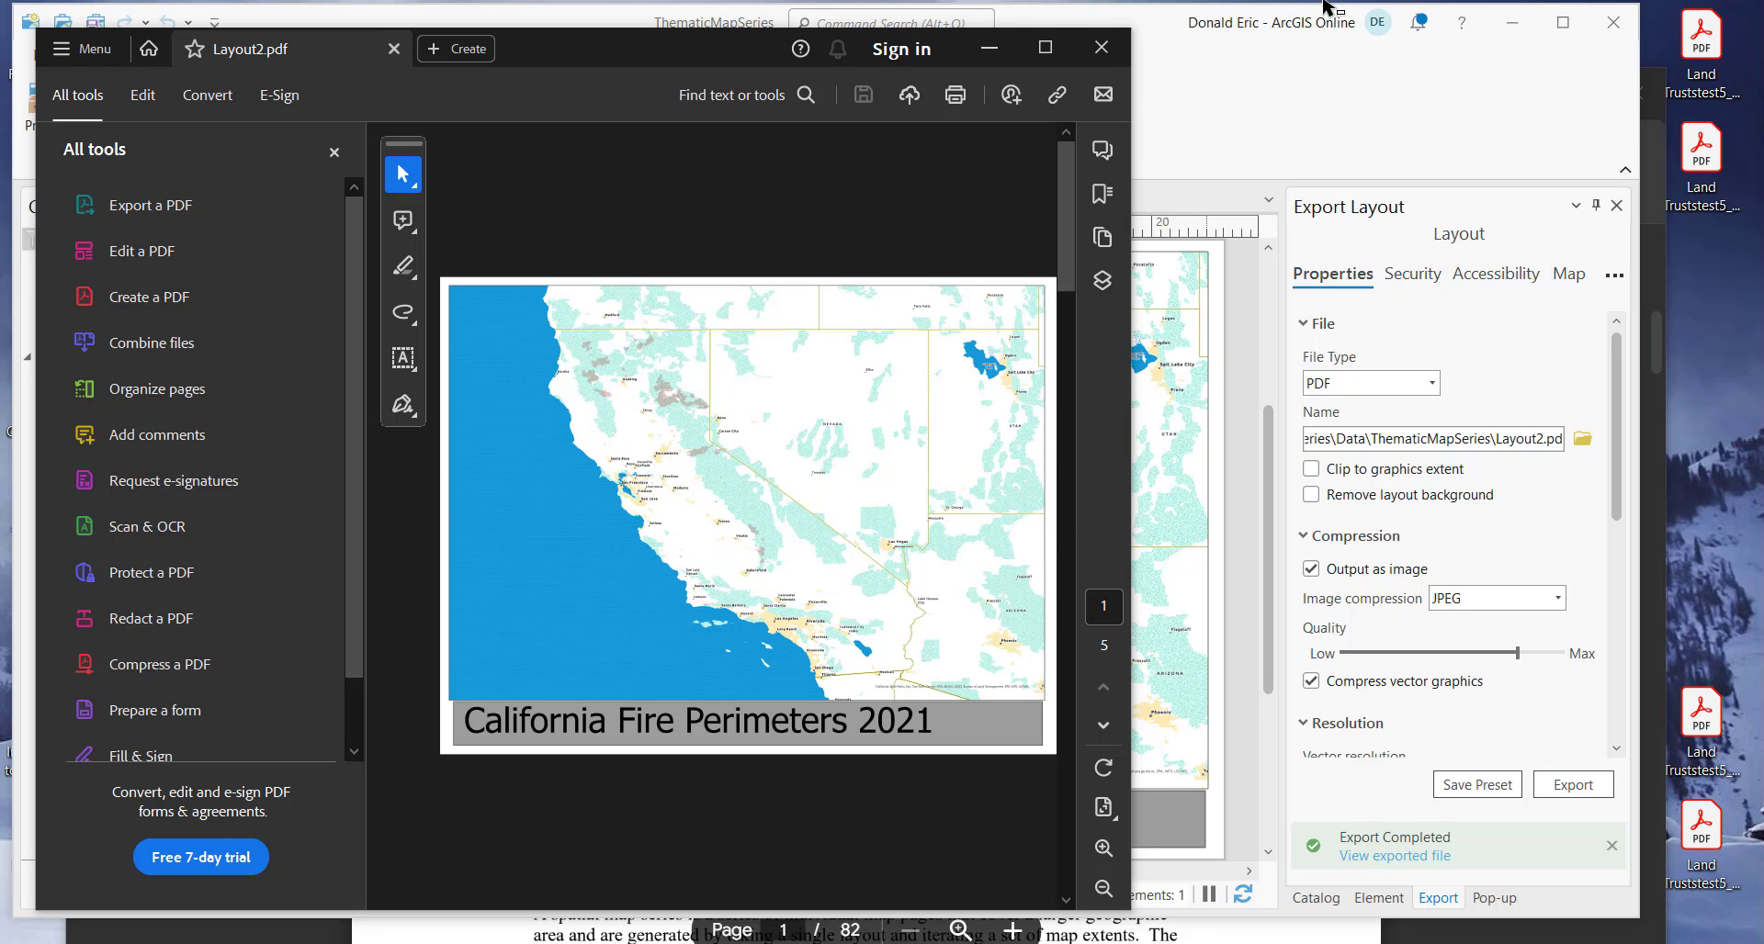
# Step: Return to ArcGIS Pro and, in the California Wildfire Perimeters map, reorder the fire layers by descending year from 2021 to 2017
pyautogui.click(1279, 131)
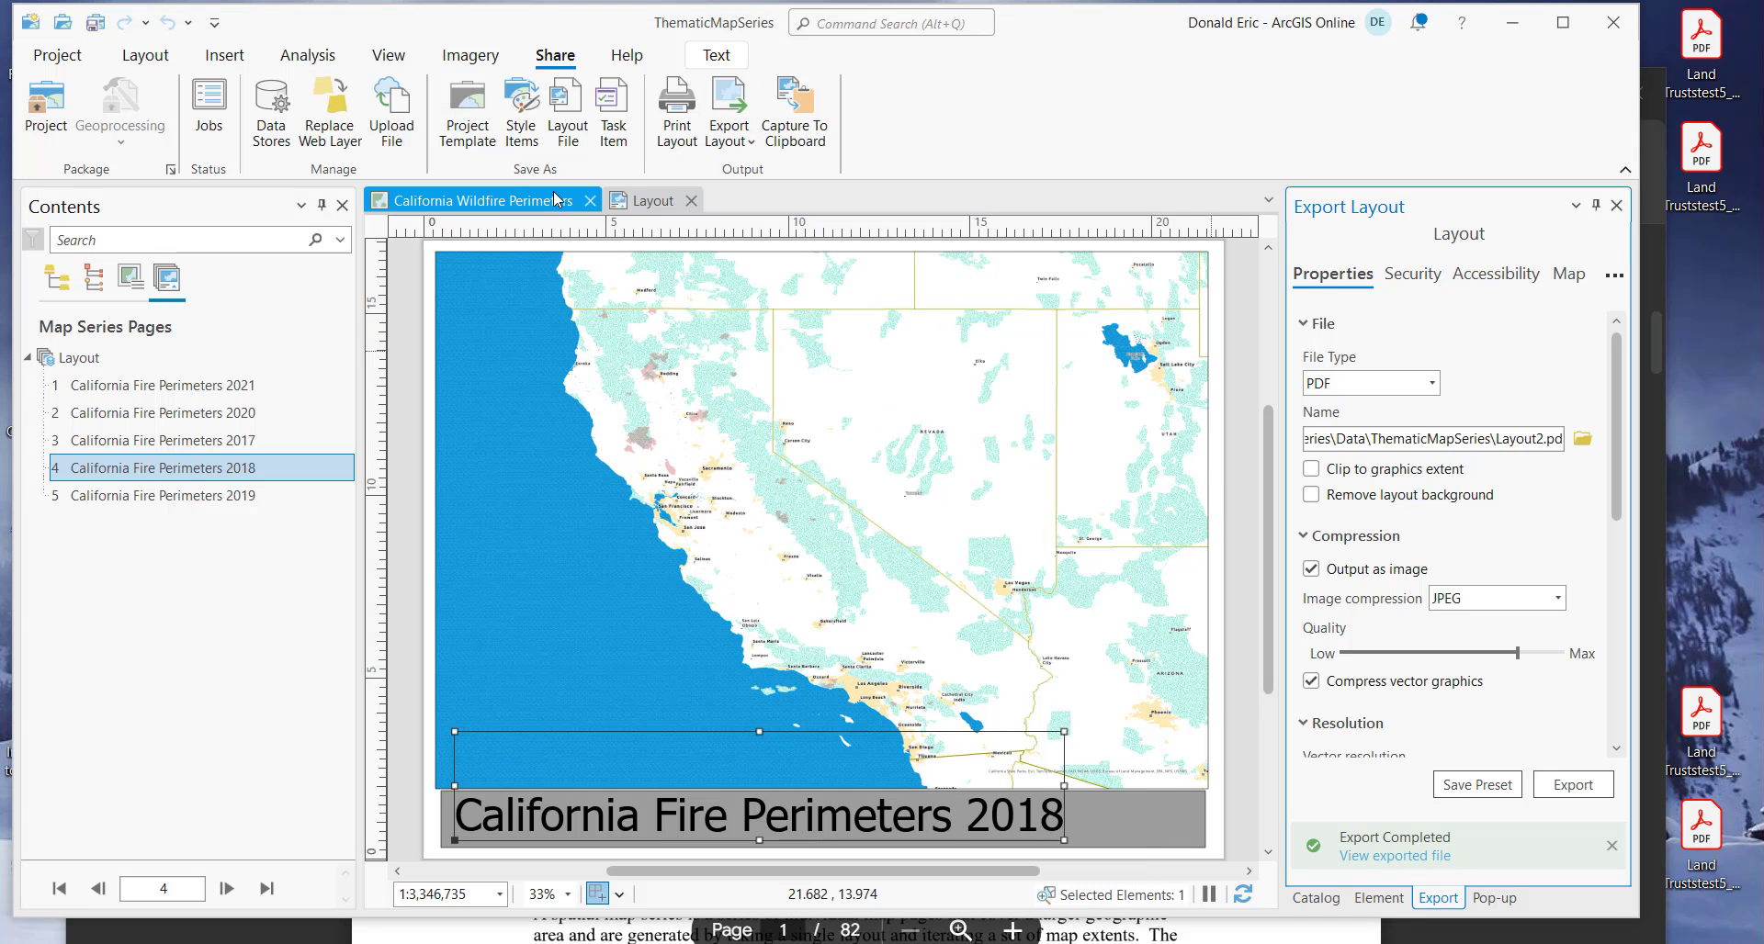
pyautogui.click(508, 207)
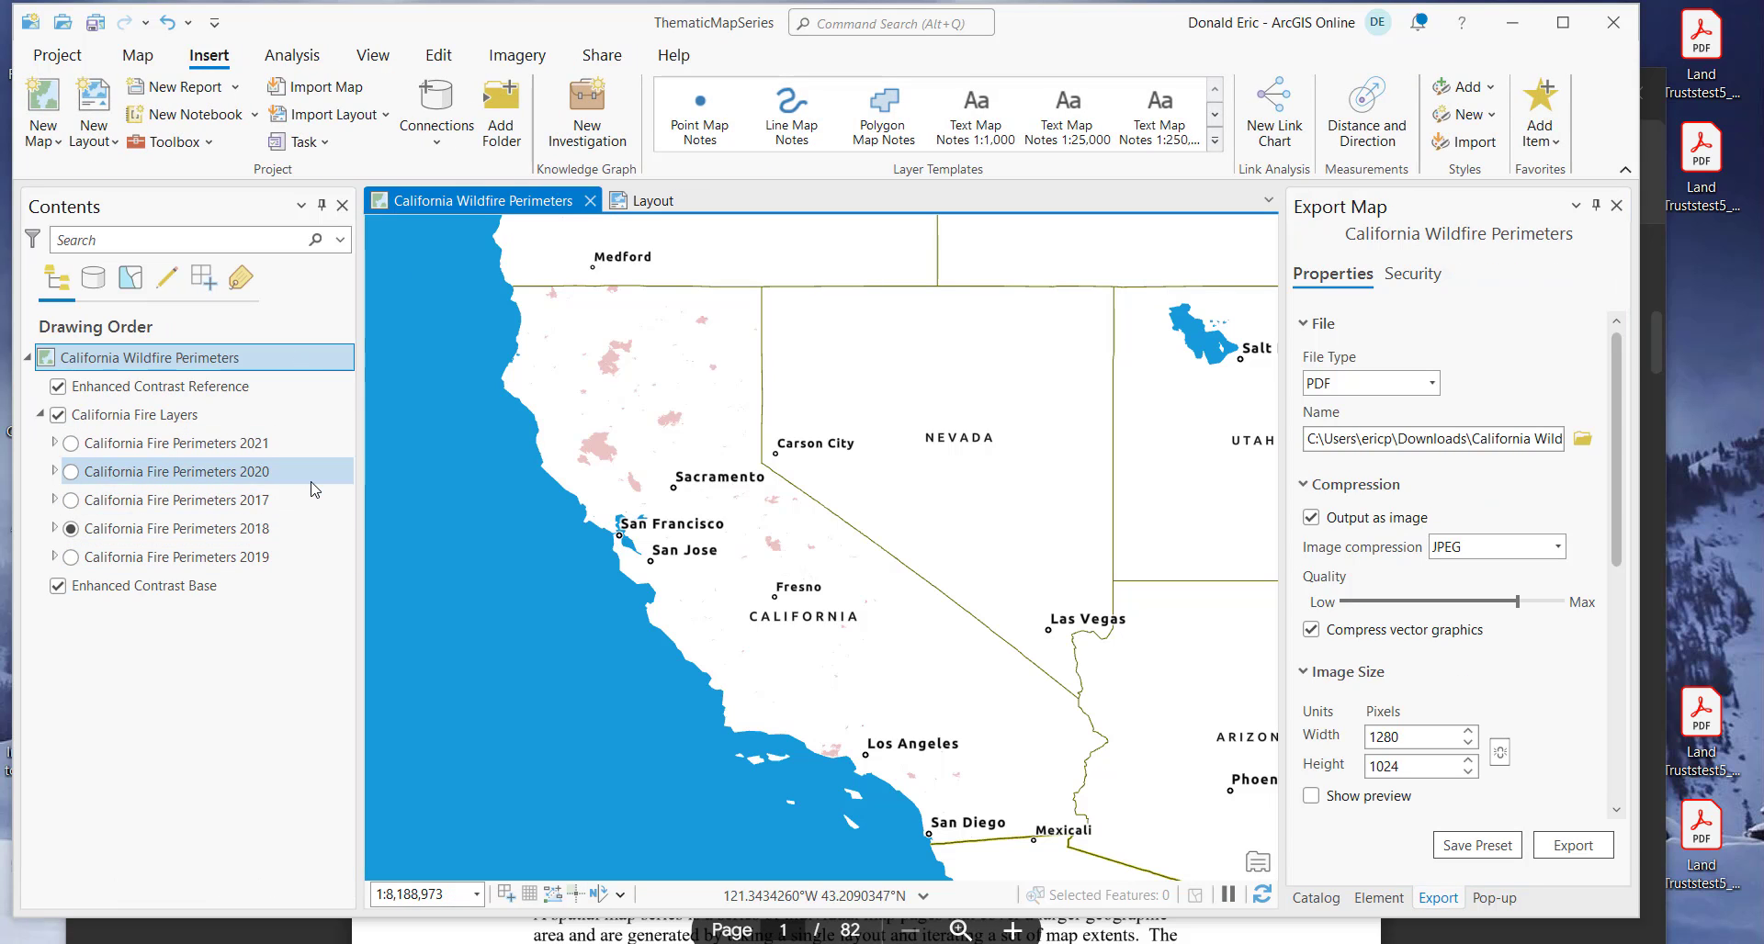
pyautogui.click(265, 508)
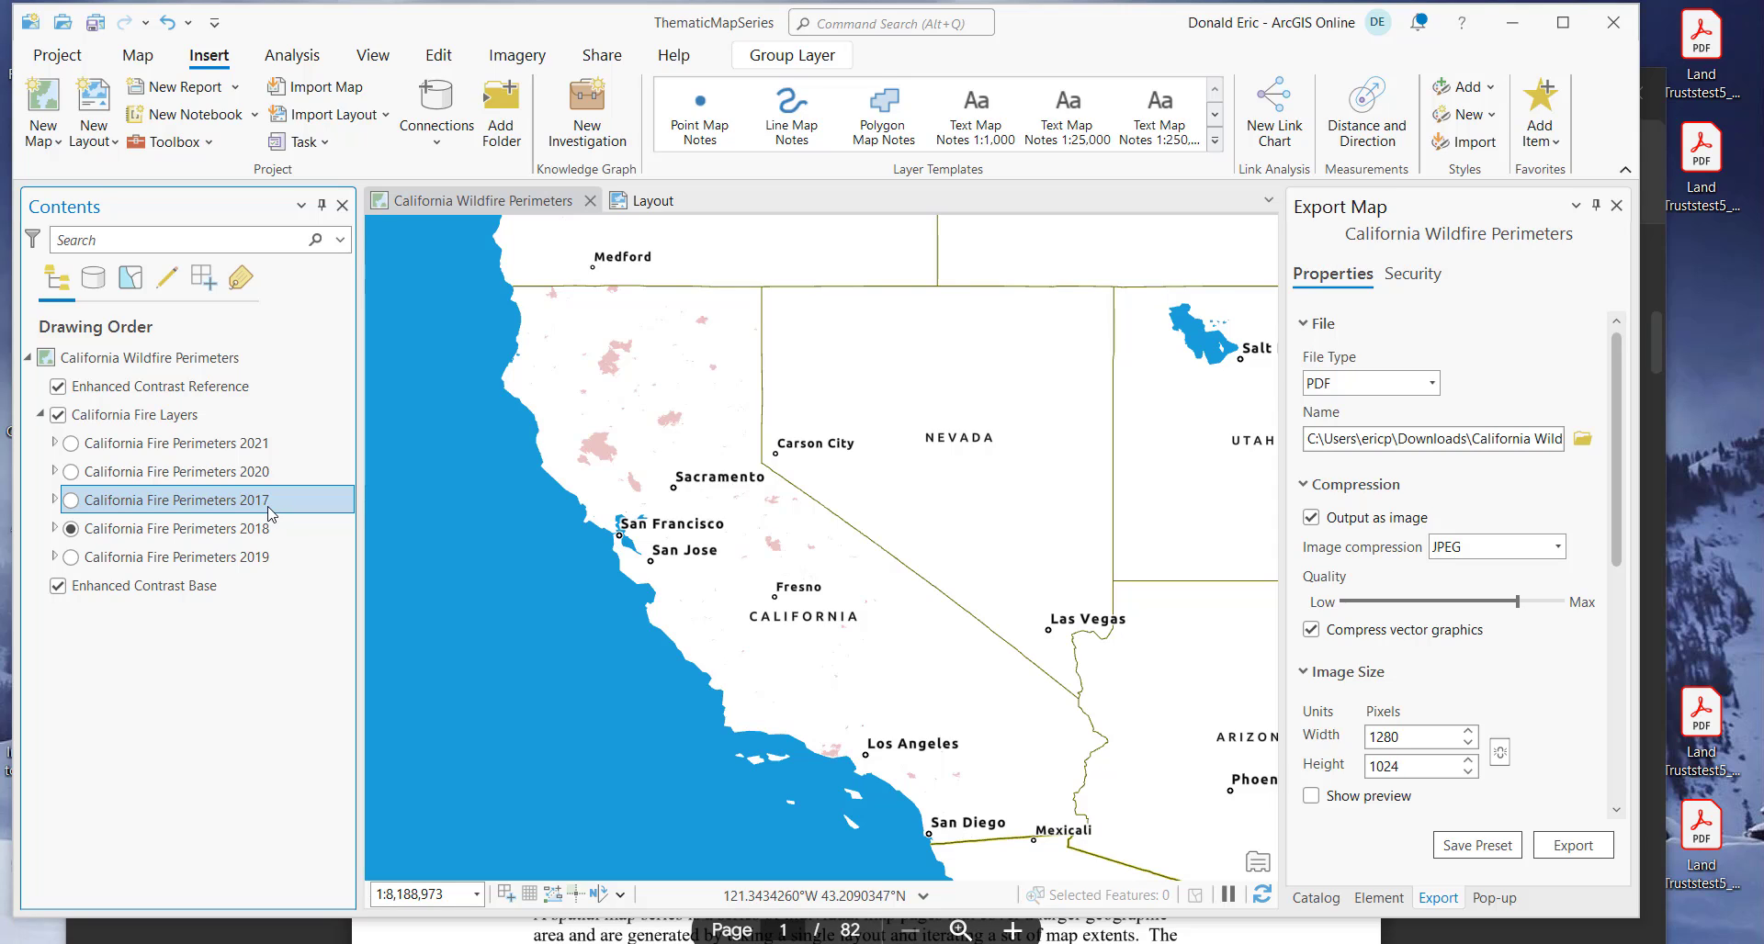
pyautogui.moveTo(262, 511)
pyautogui.mouseDown()
pyautogui.moveTo(264, 555)
pyautogui.moveTo(265, 503)
pyautogui.mouseUp()
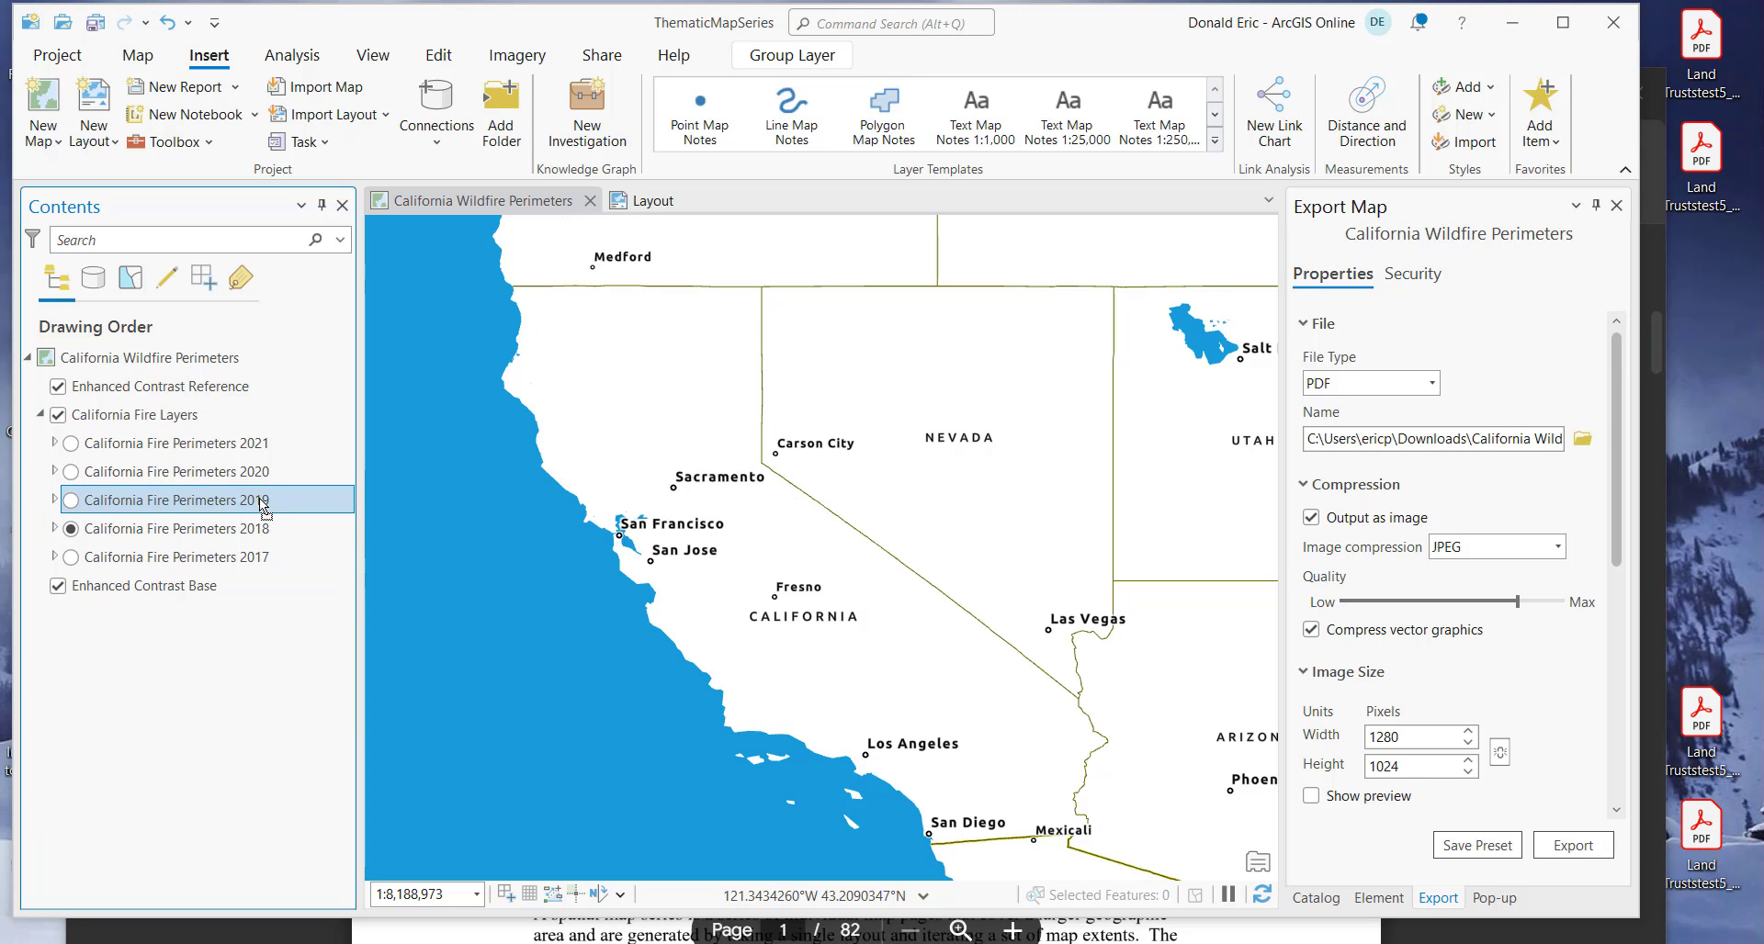